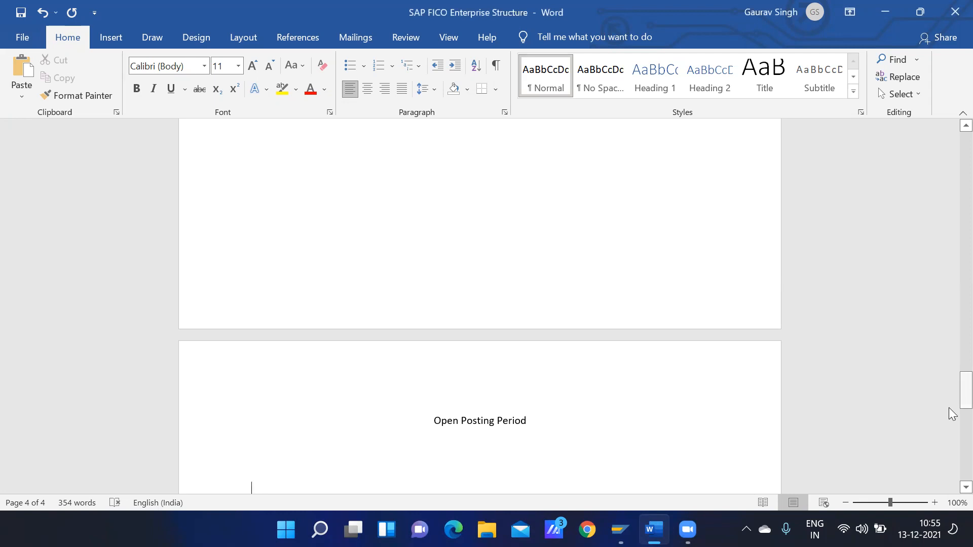
# Step: Switch to SAP, return to the implementation guide, and expand Posting Periods under Fiscal Year and Posting Periods
pyautogui.moveTo(952, 404); pyautogui.dragTo(951, 426)
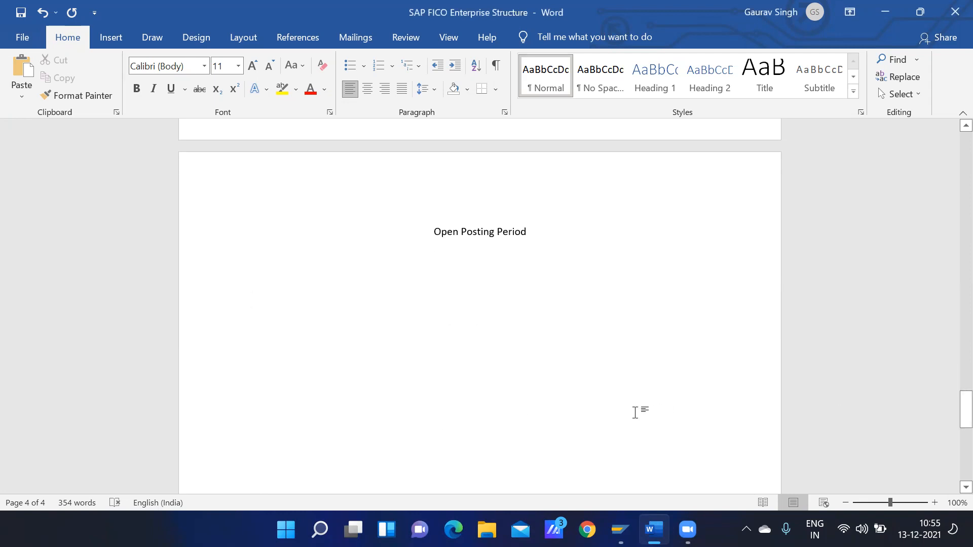
pyautogui.moveTo(620, 529)
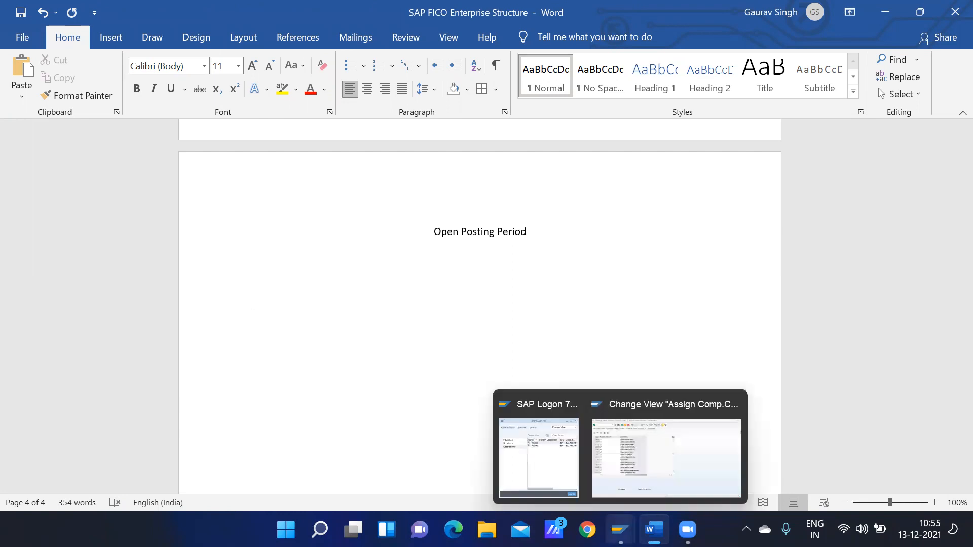
pyautogui.click(612, 462)
pyautogui.click(199, 39)
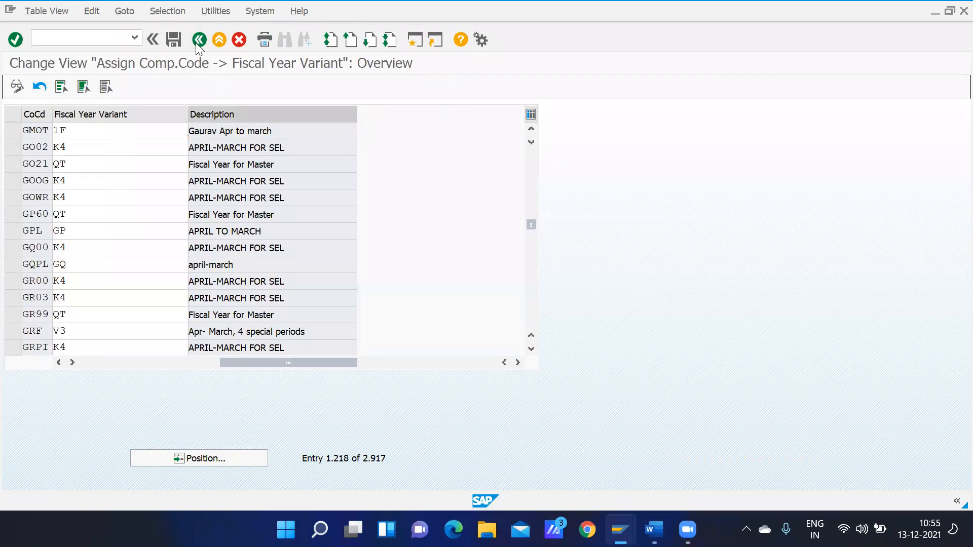
pyautogui.click(110, 412)
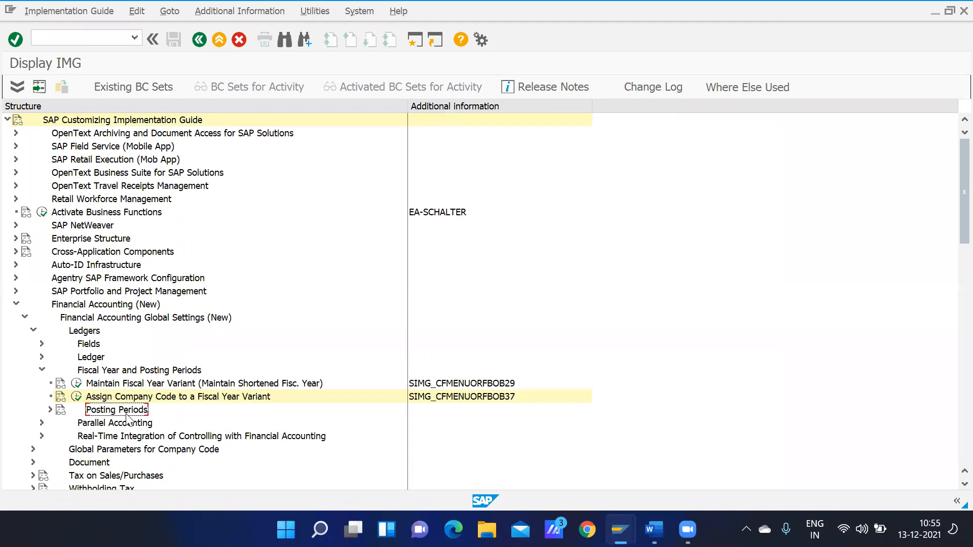
pyautogui.click(50, 410)
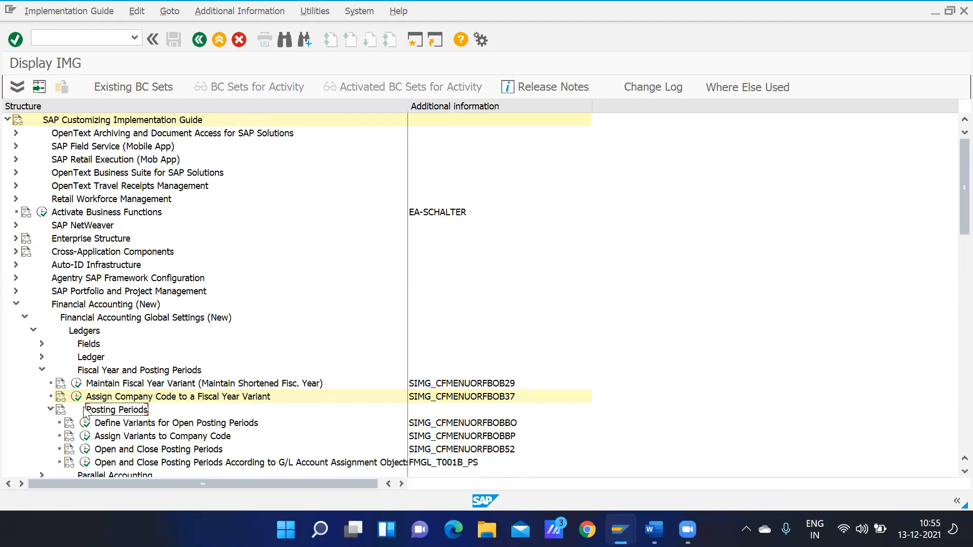
pyautogui.click(138, 424)
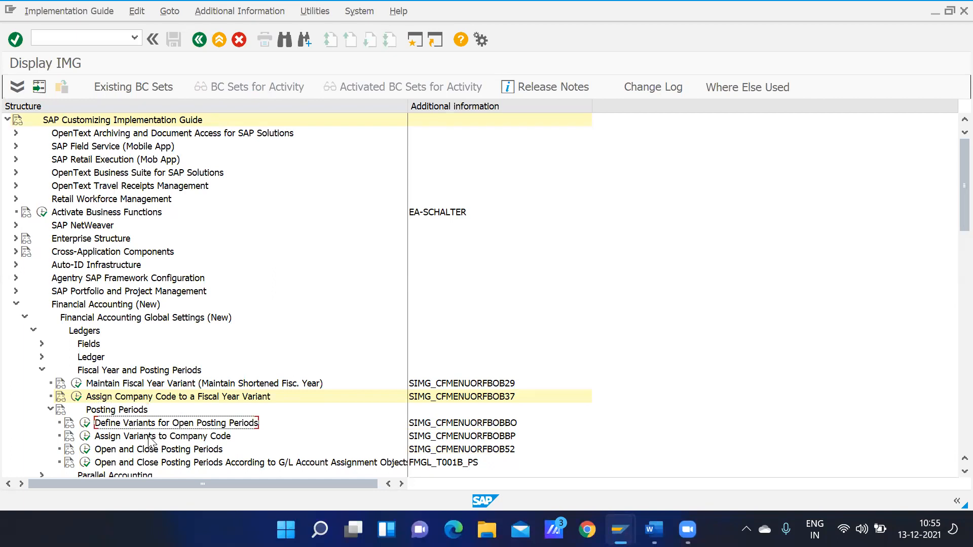
pyautogui.click(149, 437)
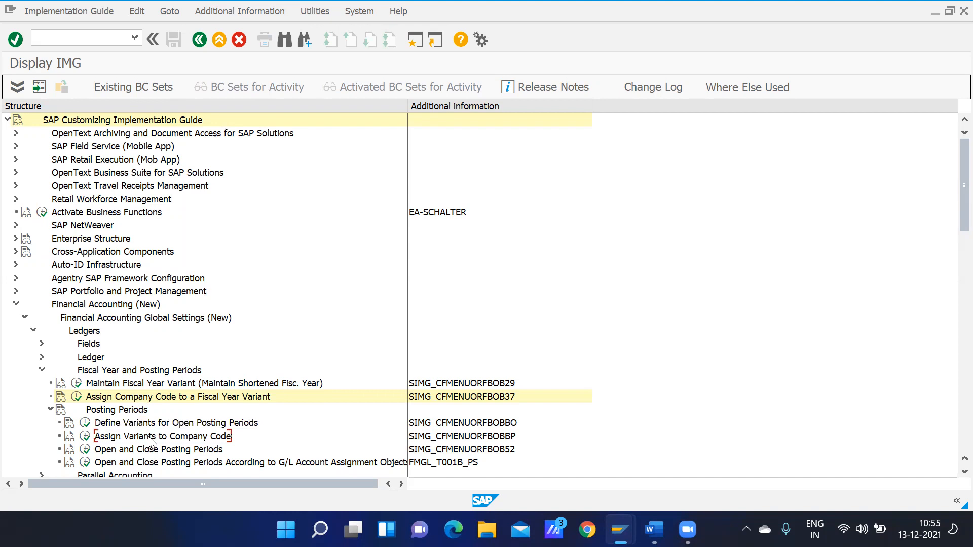
pyautogui.click(186, 452)
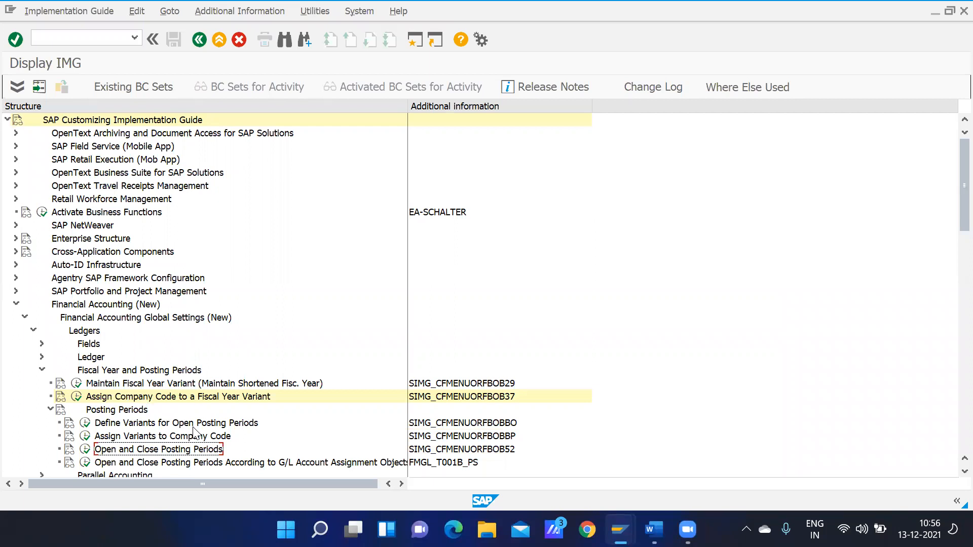
# Step: Define open posting period variant GMO1 named "Gaurav Motors Open Posting variant", save it, and return to the implementation guide
pyautogui.click(85, 424)
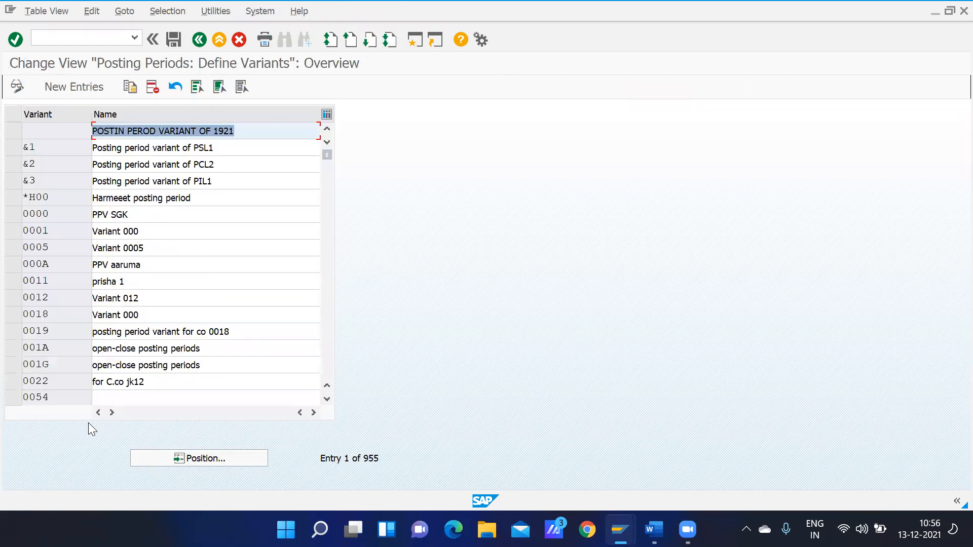
pyautogui.click(83, 88)
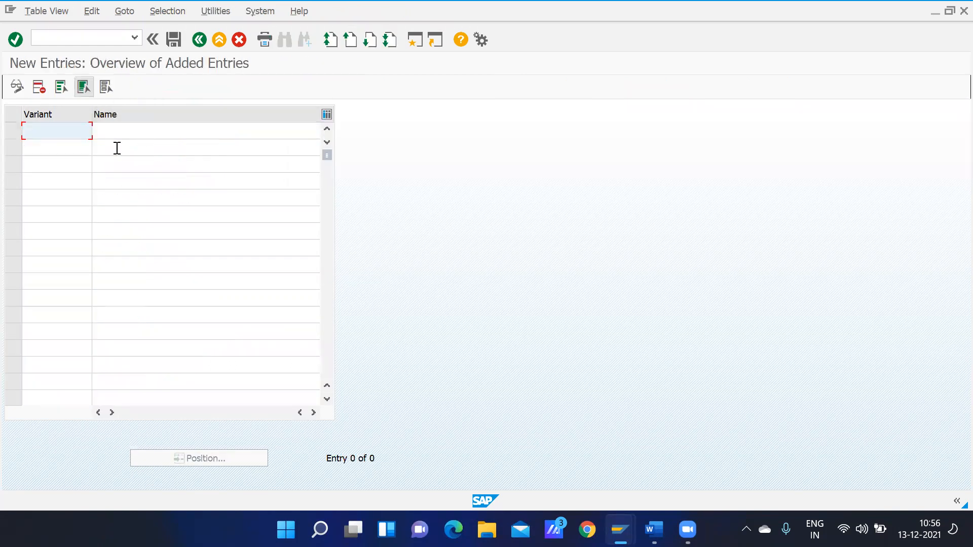
pyautogui.write('GMO')
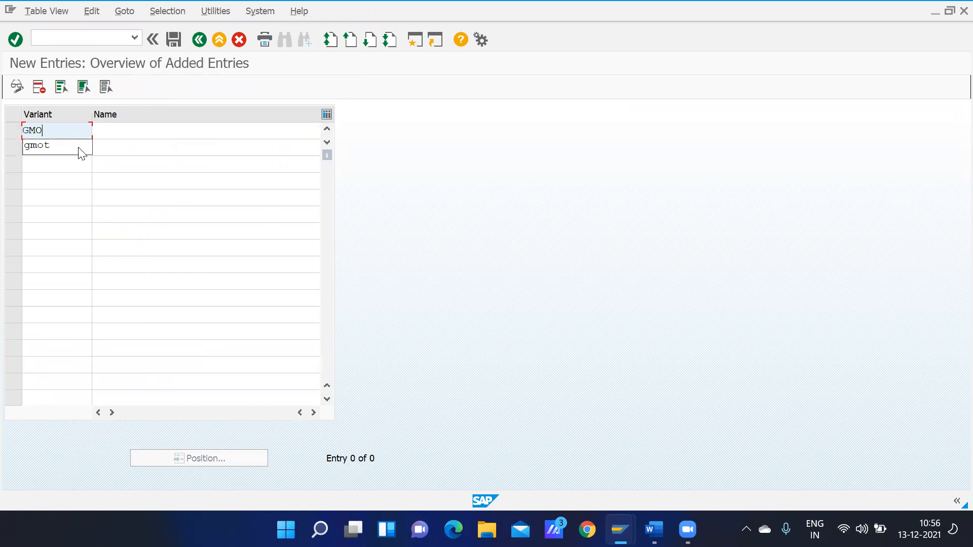
pyautogui.write('1')
pyautogui.click(109, 133)
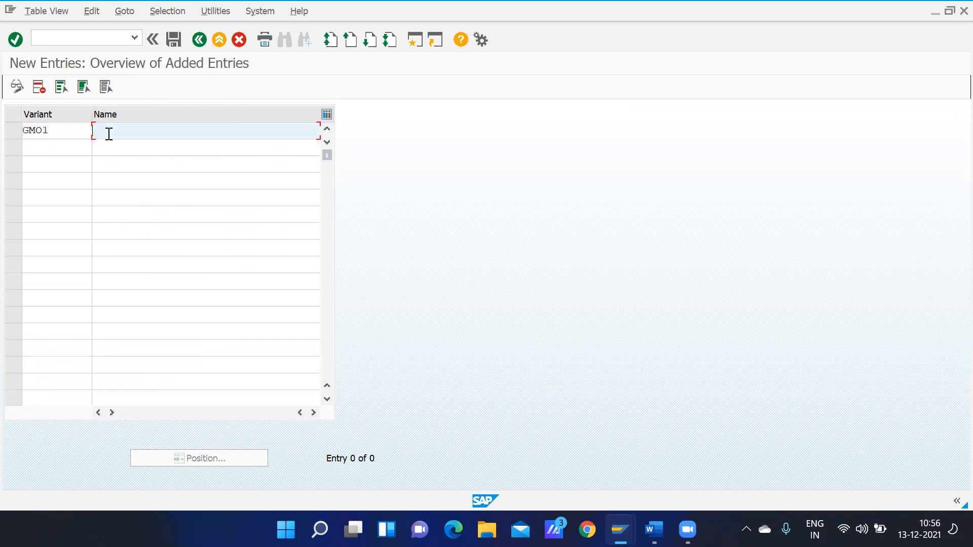
pyautogui.write('Gaurav Motors Open Posting variant')
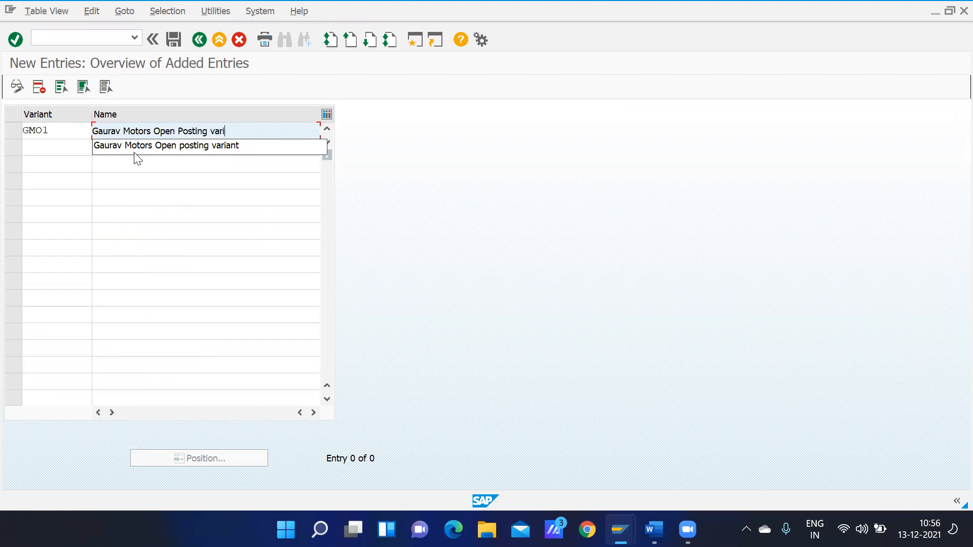
pyautogui.click(170, 39)
pyautogui.click(275, 252)
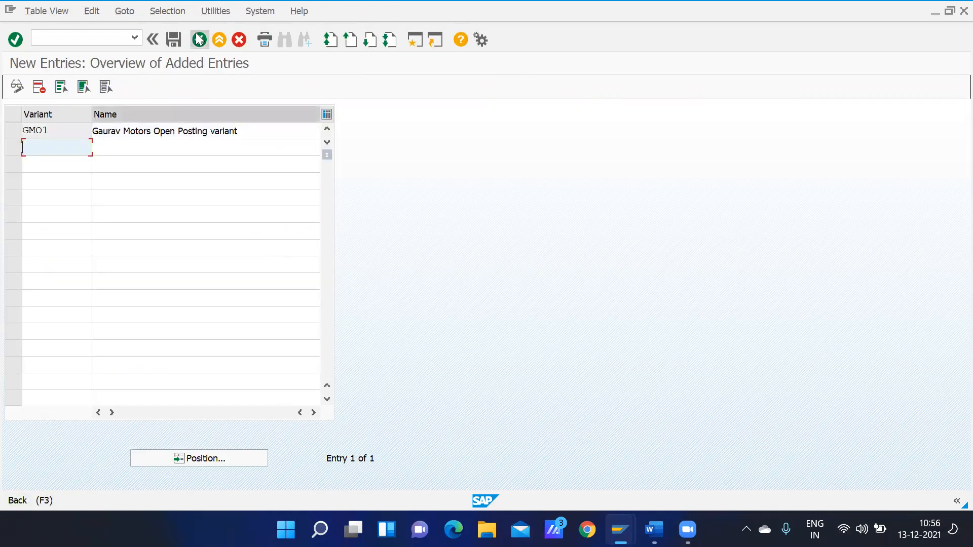
pyautogui.click(198, 38)
pyautogui.click(199, 40)
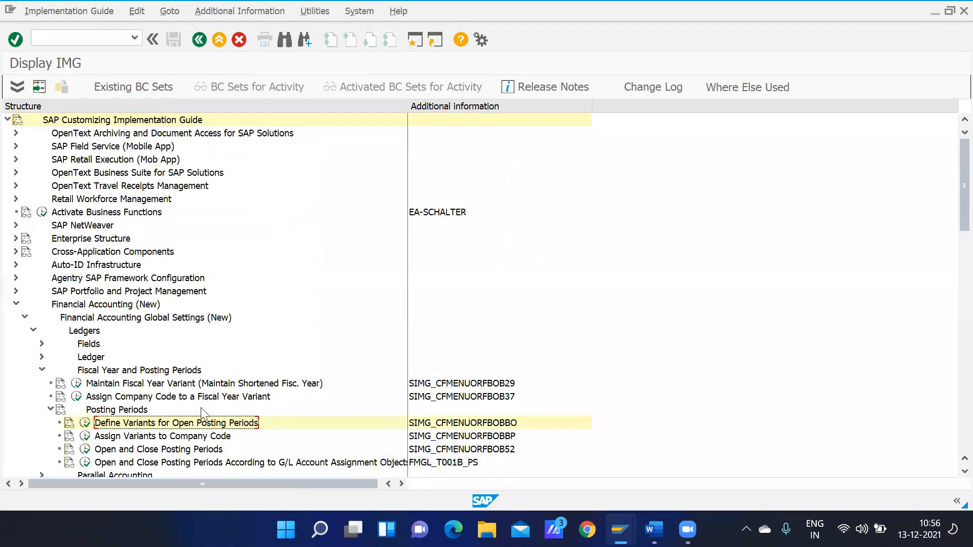
# Step: Check the posting period variant assigned to company code GMOT in Assign Variants to Company Code
pyautogui.click(105, 437)
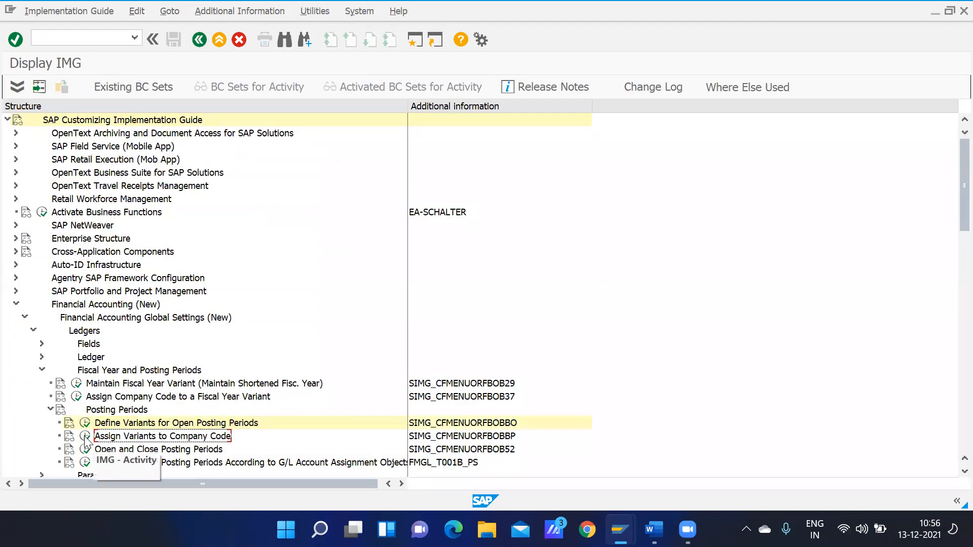
pyautogui.click(84, 436)
pyautogui.click(219, 459)
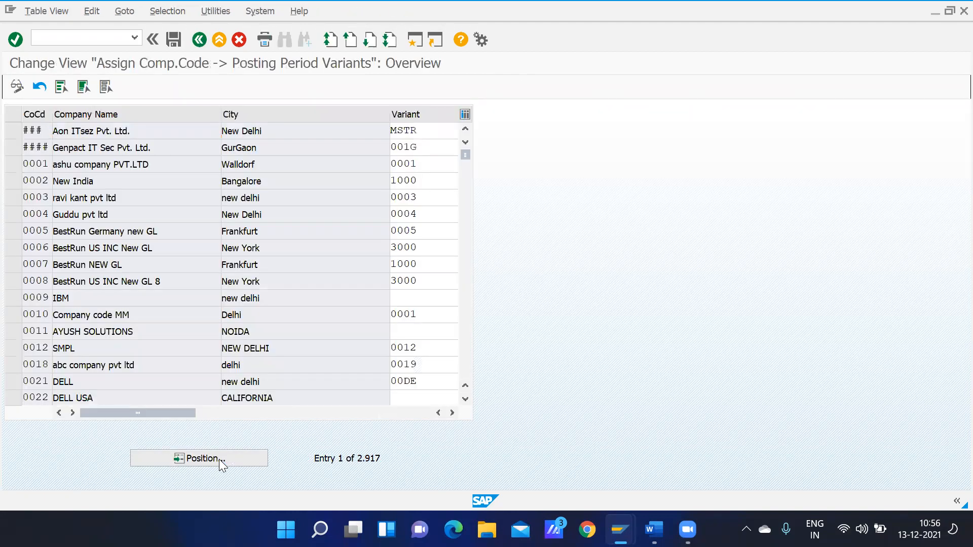
pyautogui.write('GMOT')
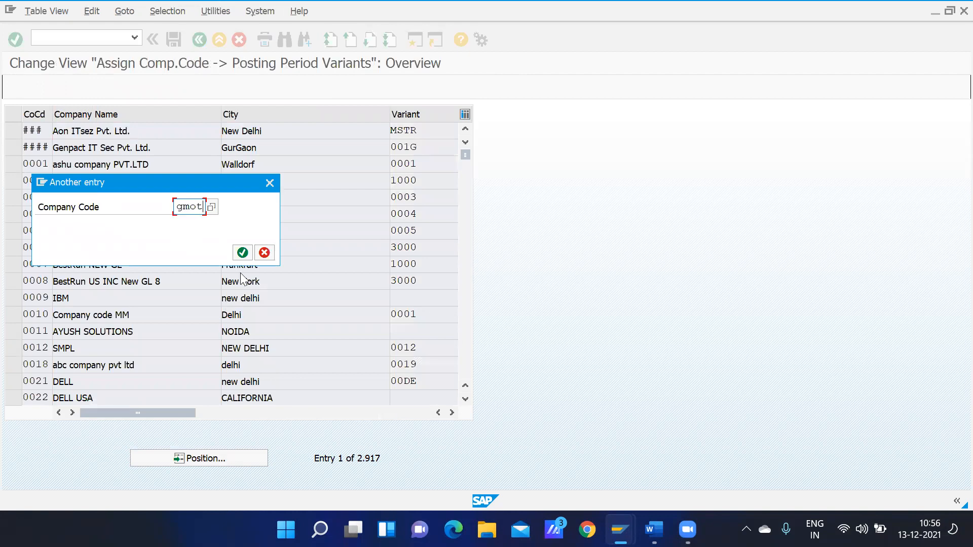
pyautogui.press('Return')
pyautogui.click(435, 132)
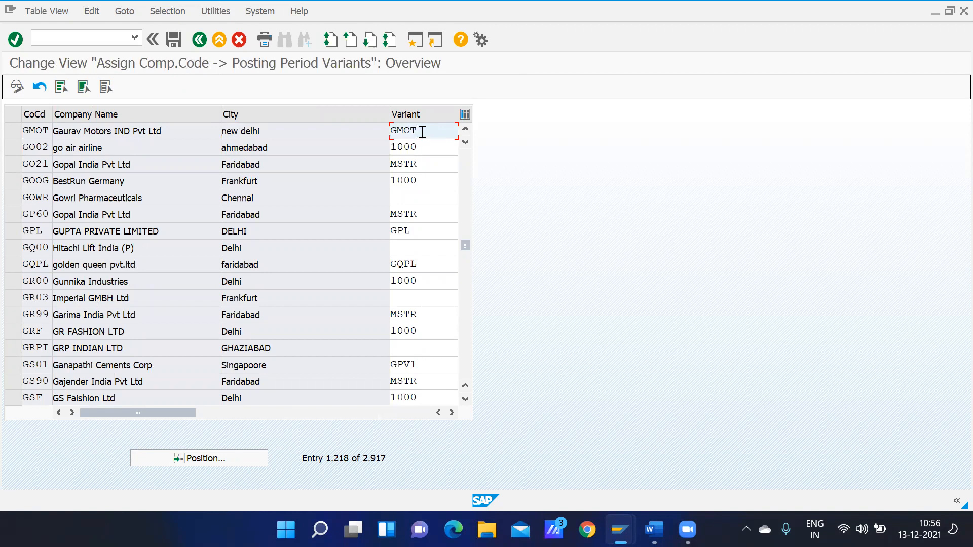
pyautogui.click(204, 39)
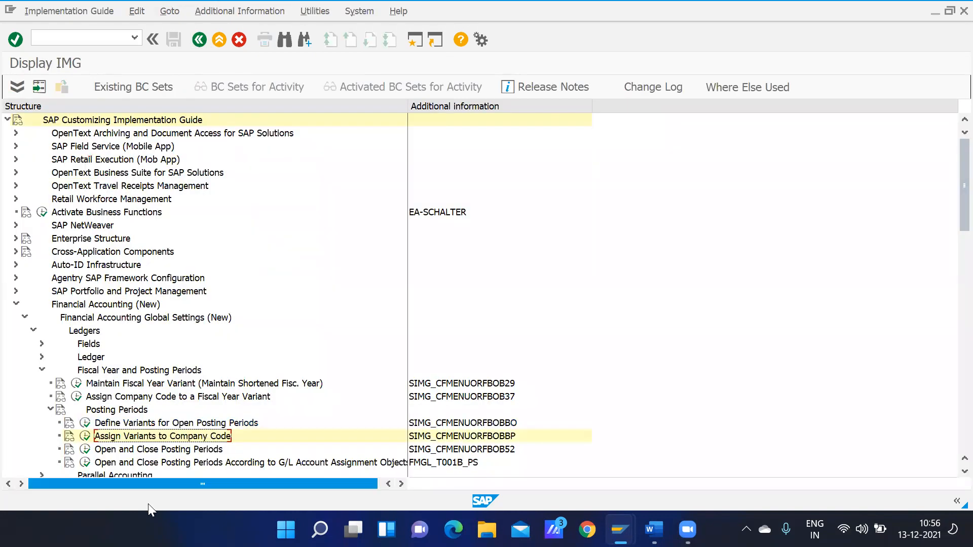
# Step: Start new entries in the Open and Close Posting Periods activity
pyautogui.click(131, 450)
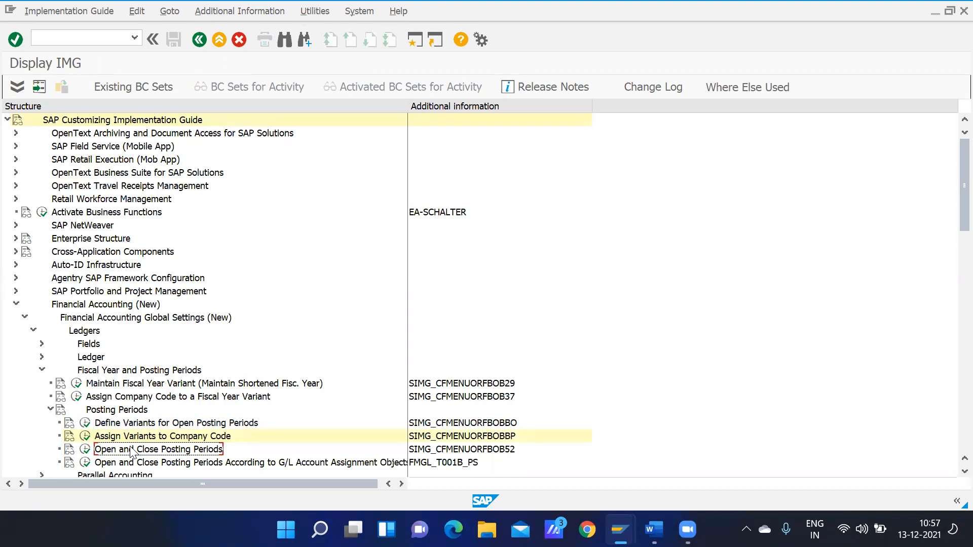
pyautogui.click(85, 450)
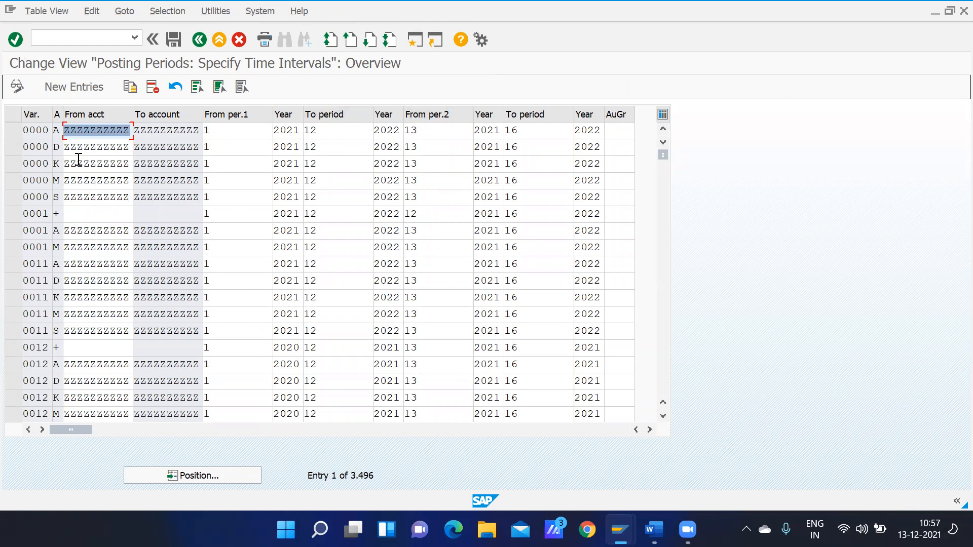
pyautogui.click(91, 97)
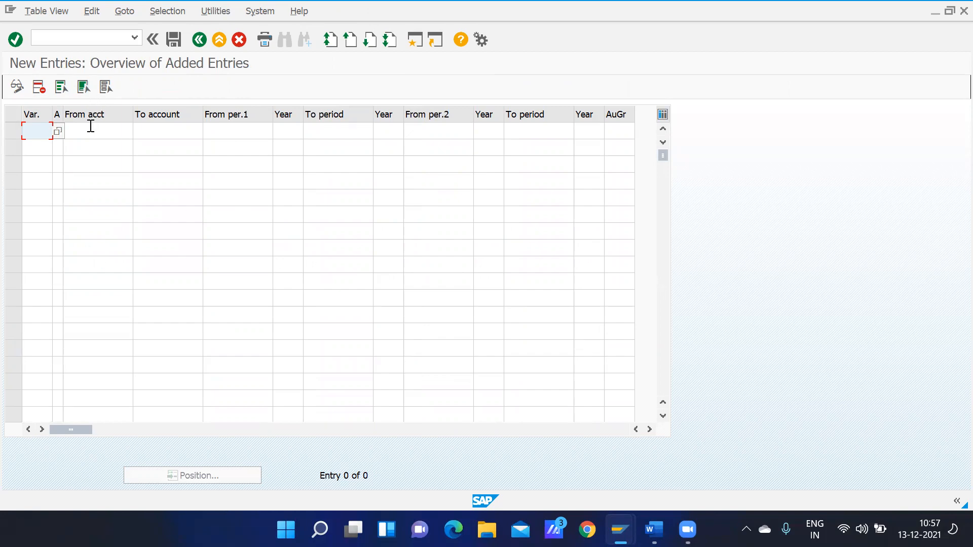
# Step: Review the possible account types for a new posting period entry, then close the list
pyautogui.click(56, 130)
pyautogui.click(68, 131)
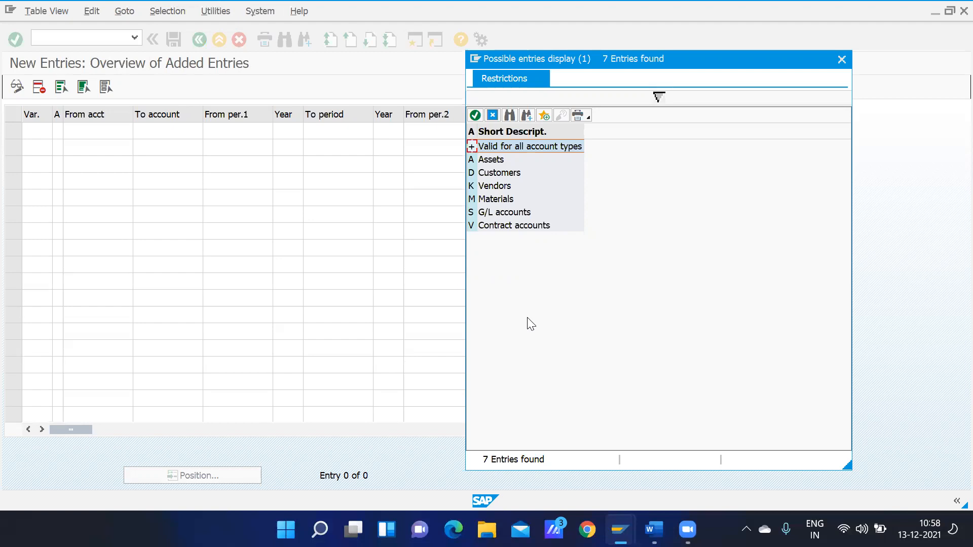
pyautogui.click(846, 59)
pyautogui.click(42, 130)
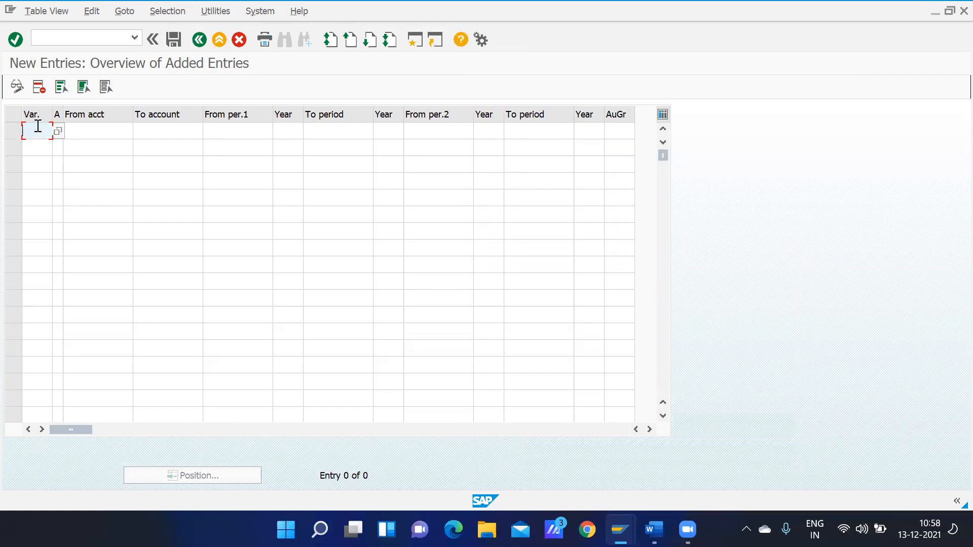
pyautogui.press('super+Left')
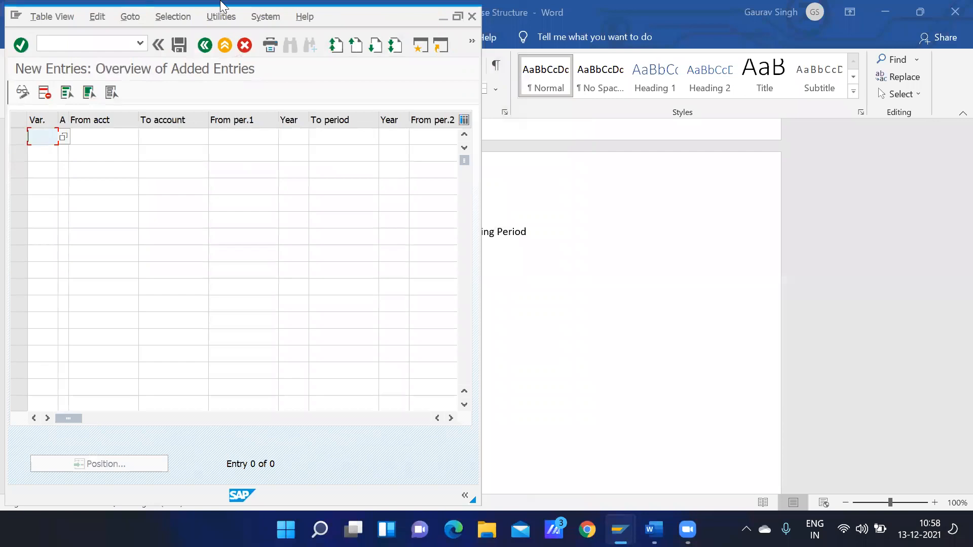
pyautogui.click(458, 18)
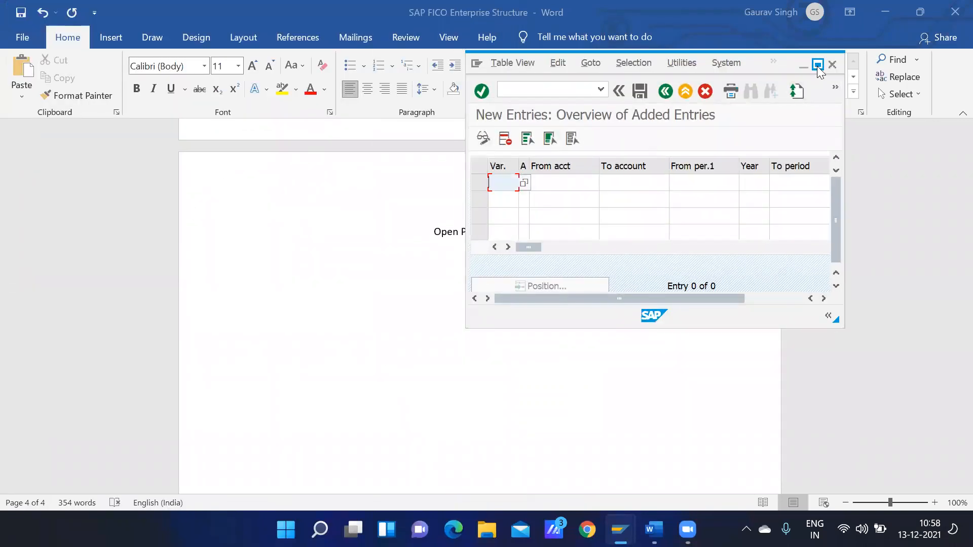
pyautogui.click(817, 65)
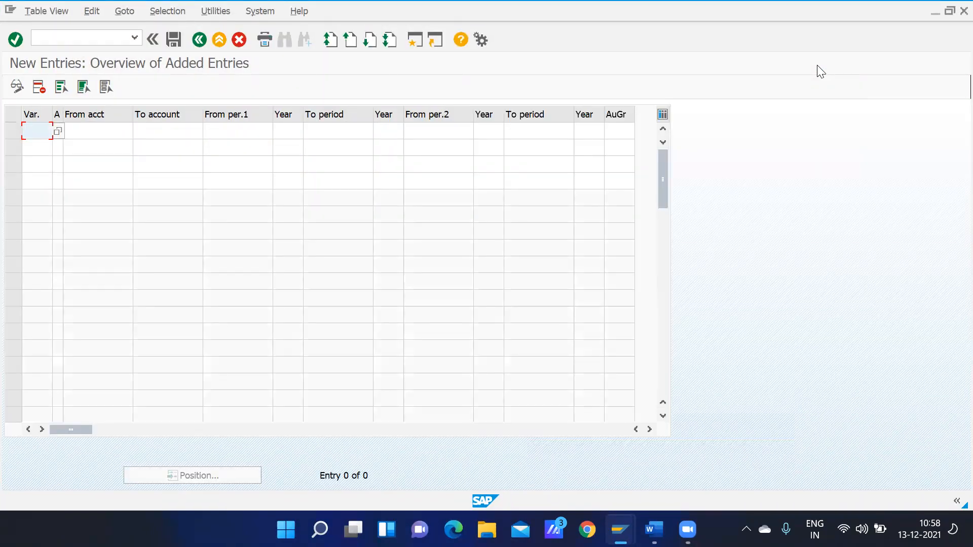
# Step: Enter variant GMO1 in the first row and set its account type to + (Valid for all account types)
pyautogui.click(59, 130)
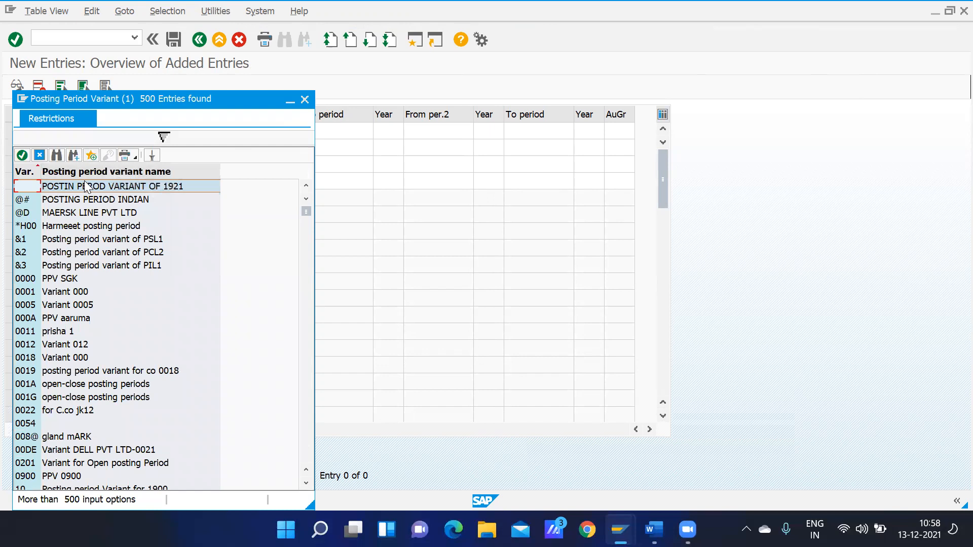
pyautogui.click(305, 100)
pyautogui.write('gmo1')
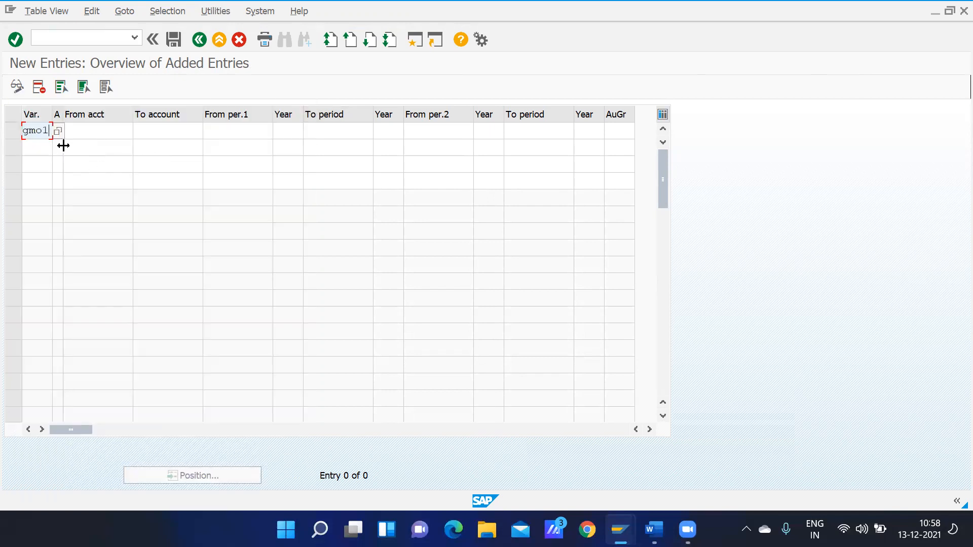
pyautogui.click(90, 131)
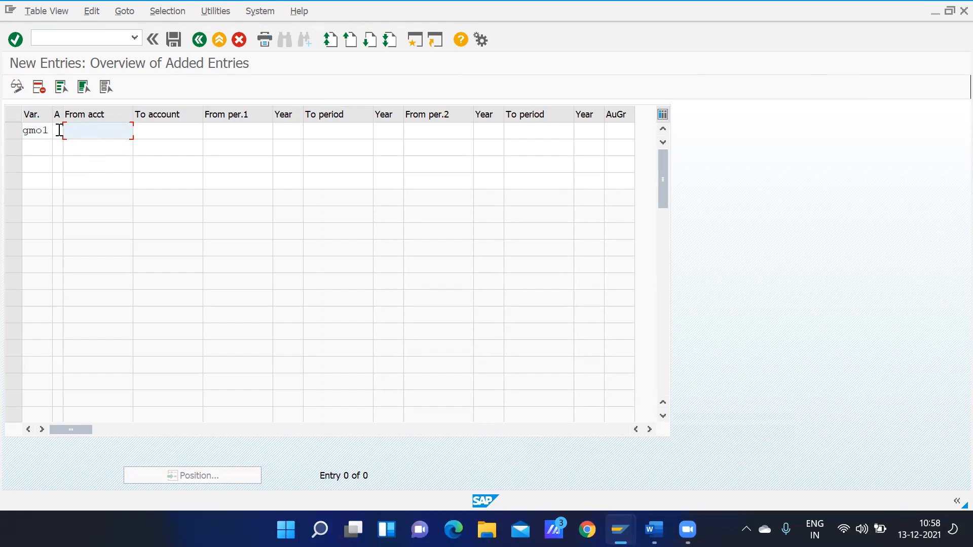
pyautogui.click(59, 131)
pyautogui.click(69, 131)
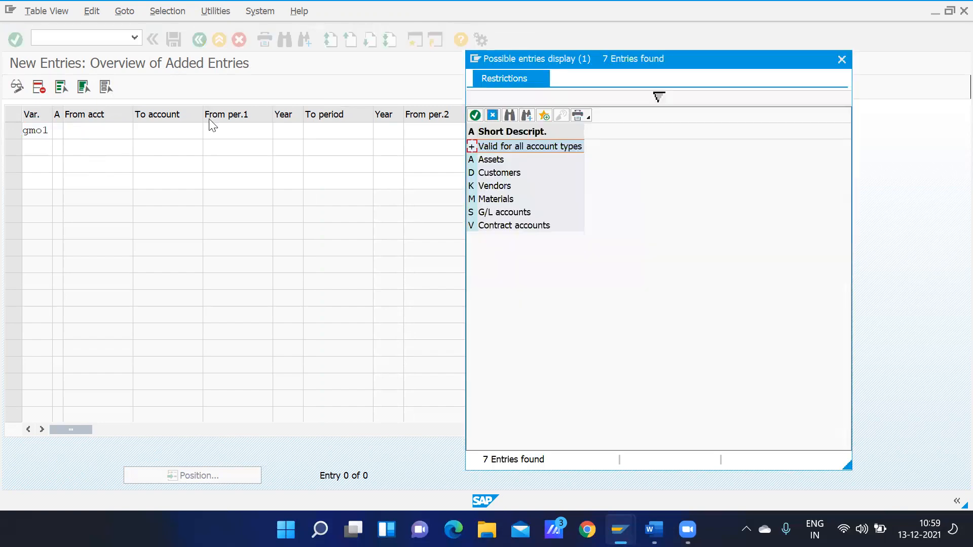
pyautogui.doubleClick(491, 148)
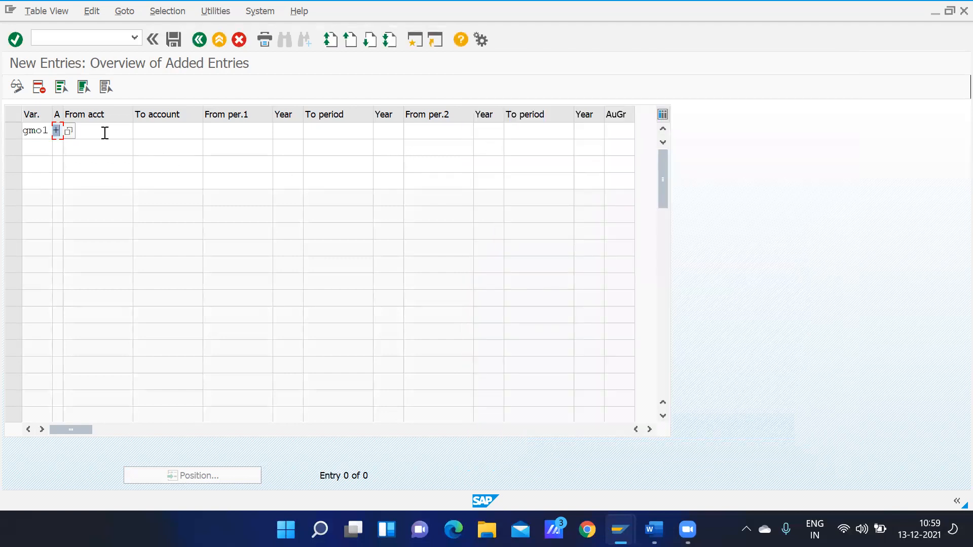
# Step: Leave the account range blank and set the GMO1 row's first interval from period 1, 2021 to period 12, 2021
pyautogui.click(92, 130)
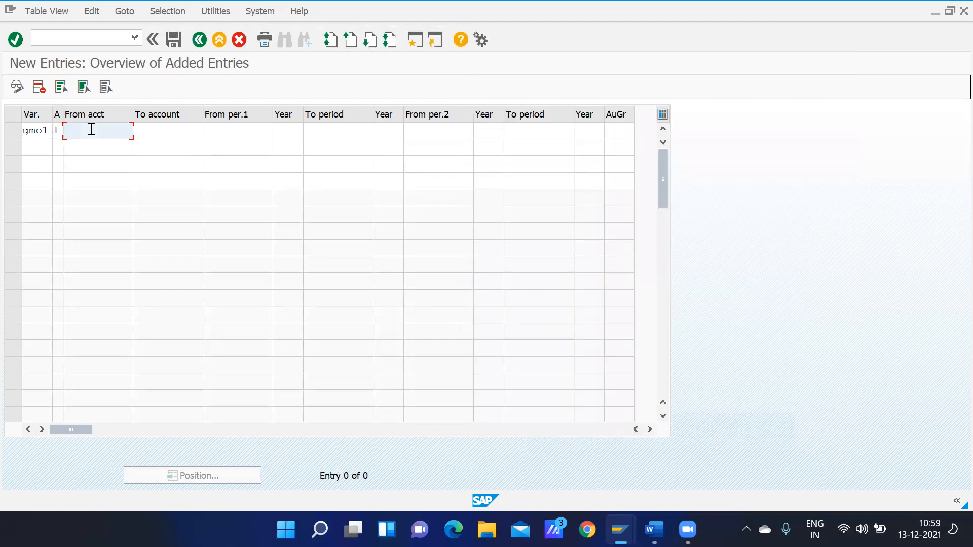
pyautogui.click(151, 133)
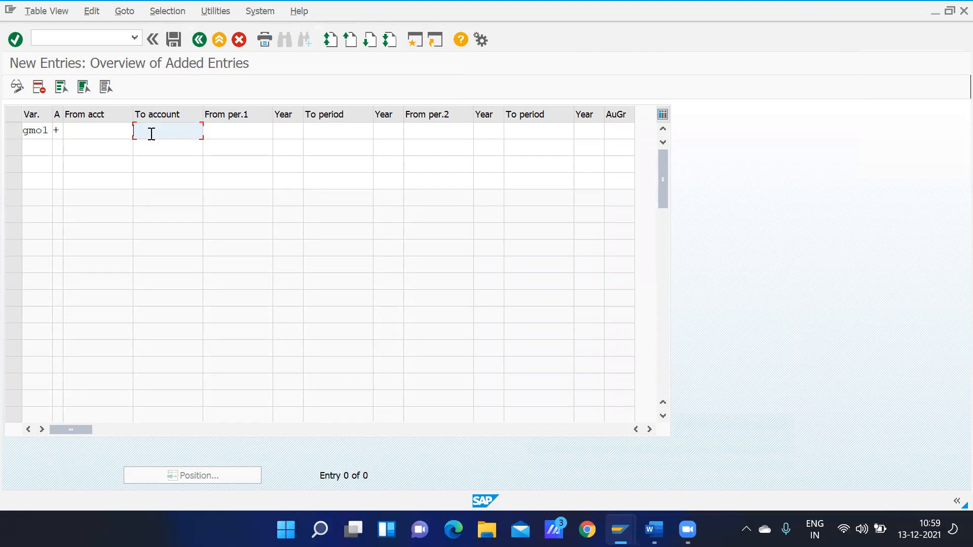
pyautogui.click(230, 130)
pyautogui.write('1')
pyautogui.click(289, 132)
pyautogui.write('2021')
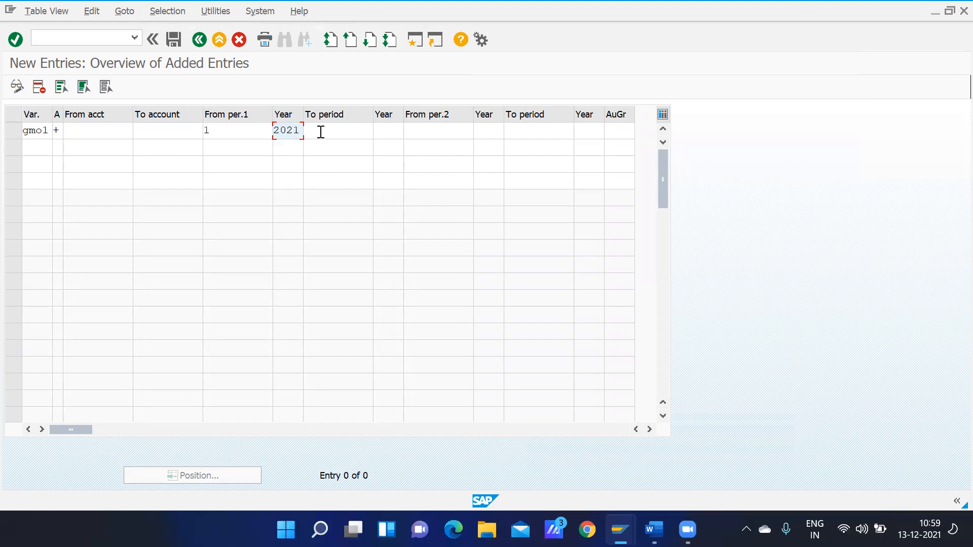
pyautogui.click(321, 132)
pyautogui.write('12')
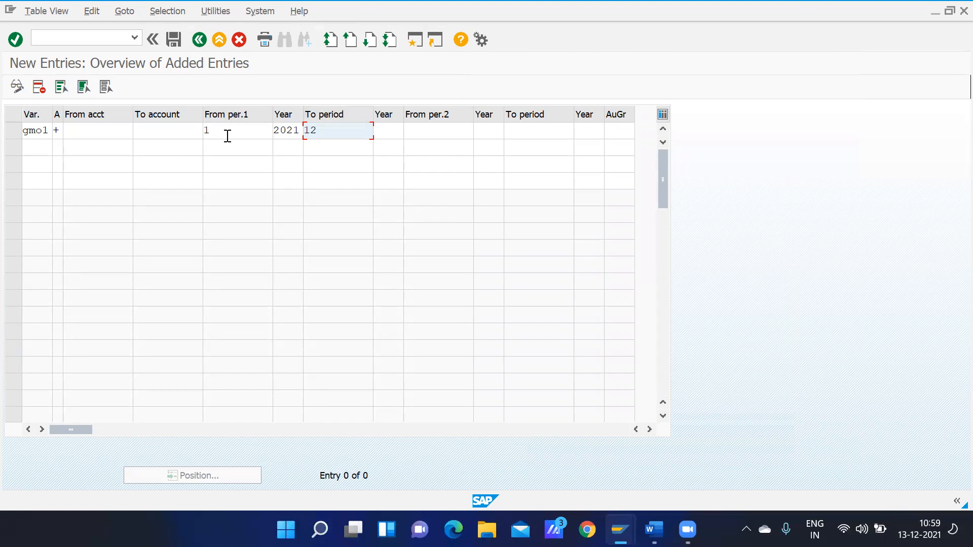
pyautogui.press('Tab')
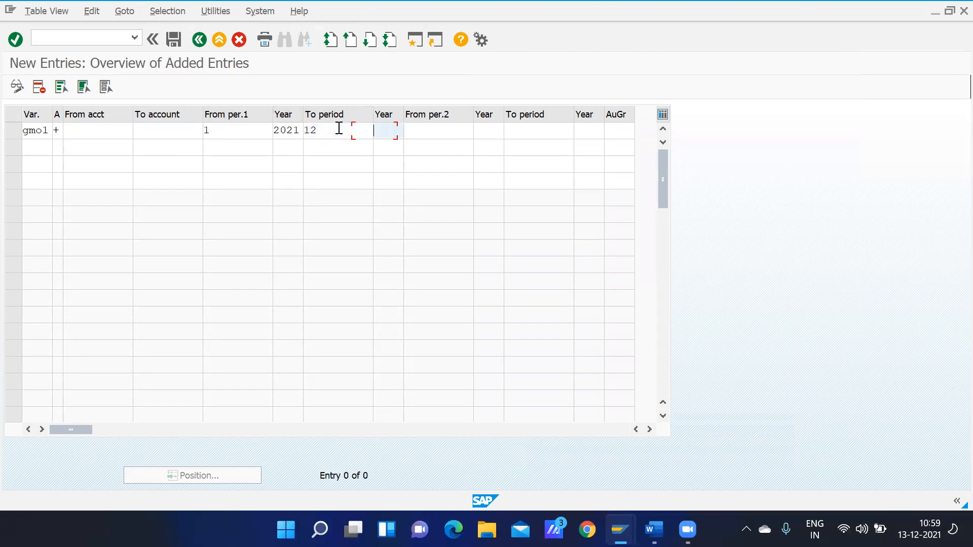
pyautogui.write('2021')
# Step: Set the second interval from period 13, 2021 to period 16, 2021, and save the entry under the Gaurav Motors customizing request
pyautogui.click(447, 129)
pyautogui.write('13')
pyautogui.click(491, 133)
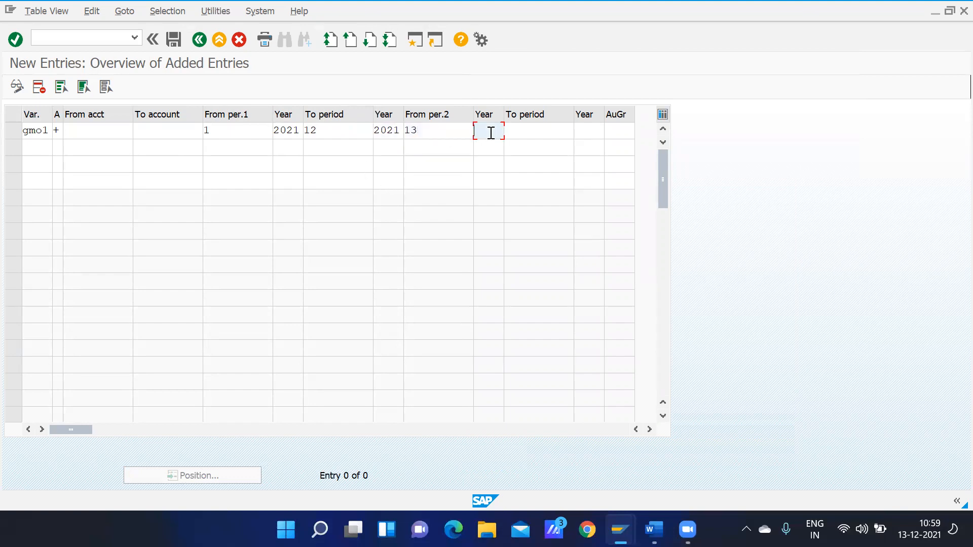
pyautogui.write('2021')
pyautogui.click(530, 134)
pyautogui.write('16')
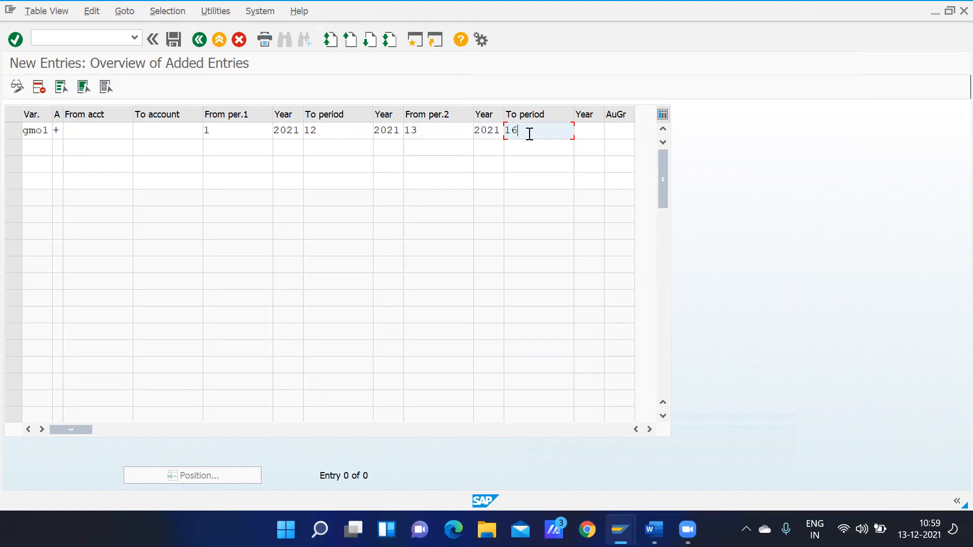
pyautogui.click(591, 129)
pyautogui.write('2021')
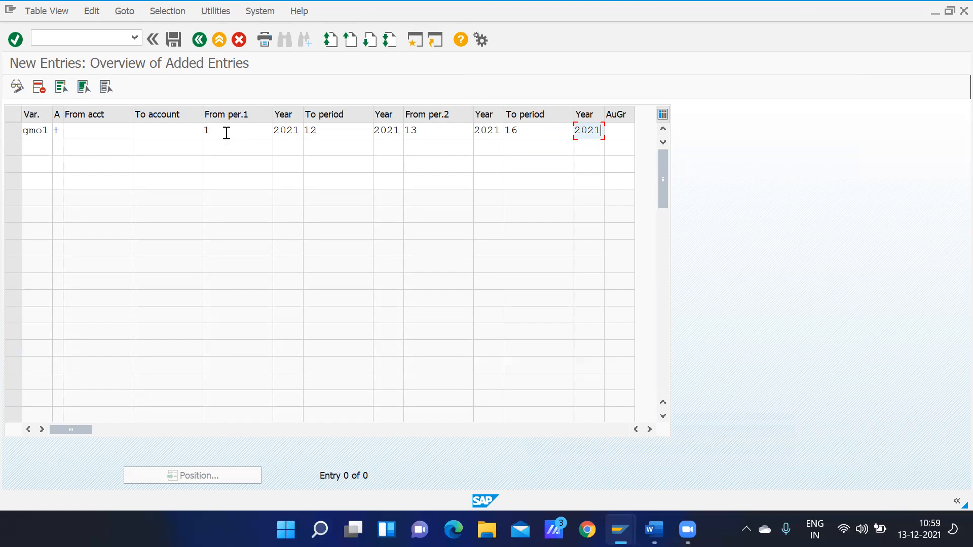
pyautogui.click(172, 41)
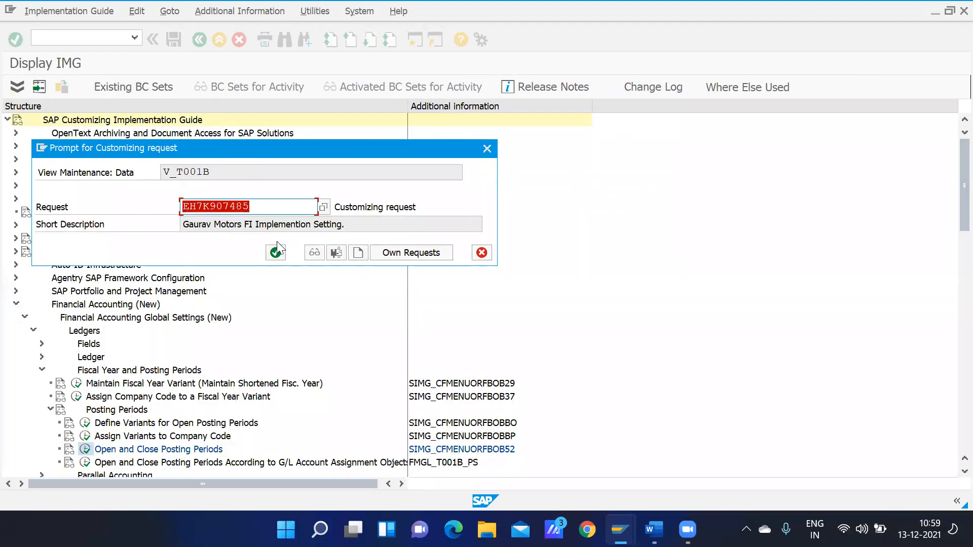
pyautogui.click(276, 251)
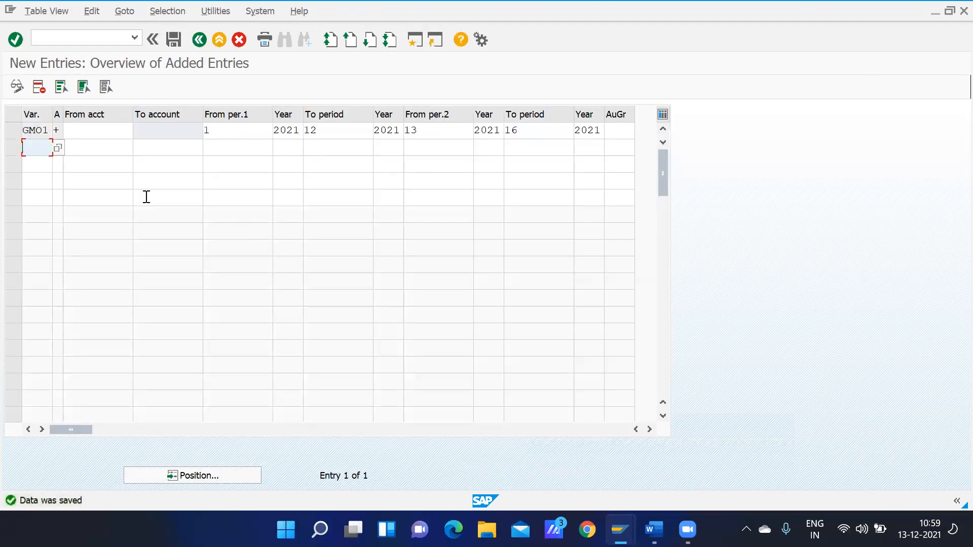
# Step: Choose account types A (Assets) and D (Customers) for the two rows below the GMO1 entry
pyautogui.click(80, 144)
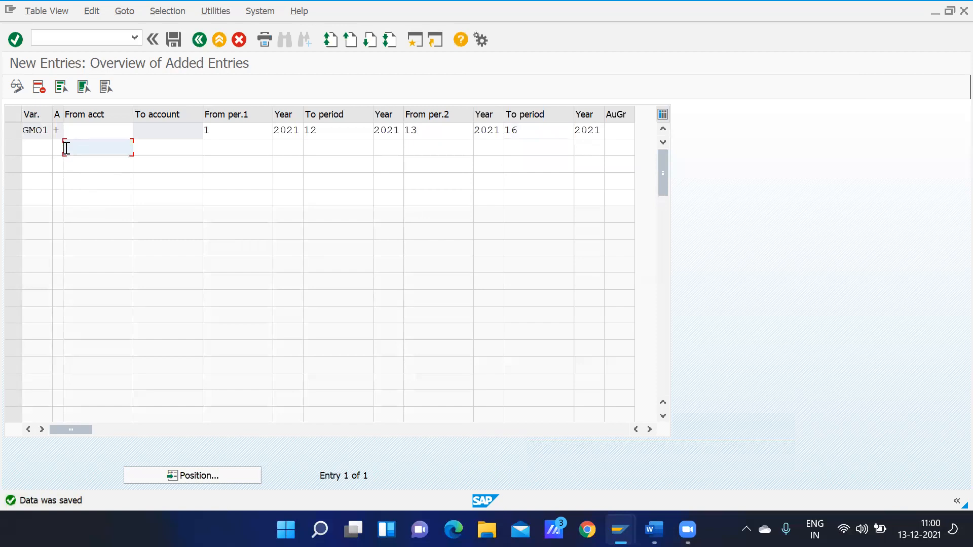
pyautogui.click(59, 147)
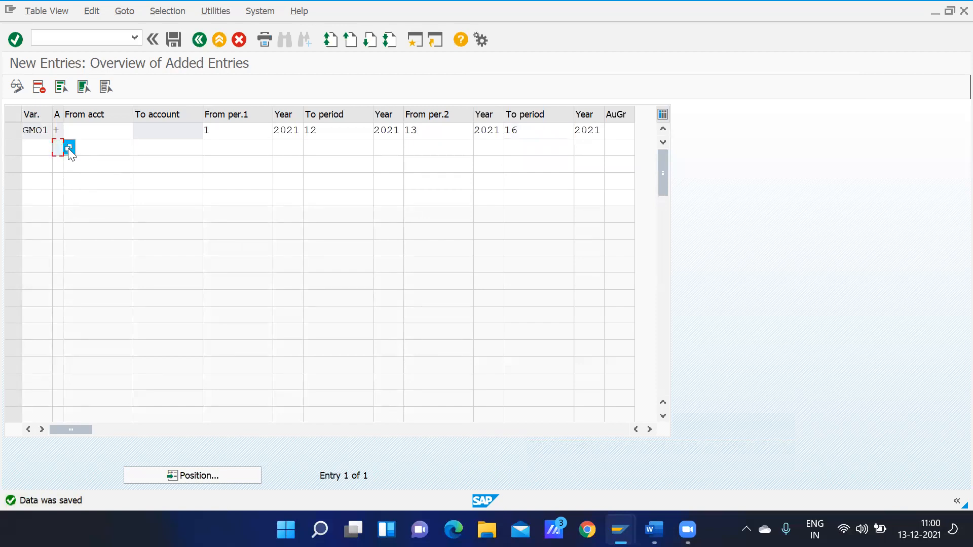
pyautogui.click(69, 147)
pyautogui.click(491, 159)
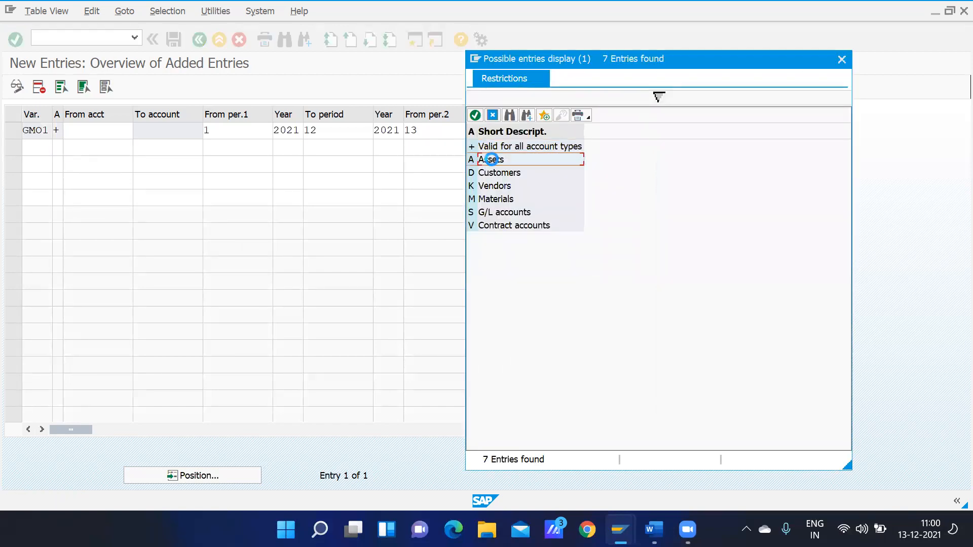
pyautogui.click(57, 164)
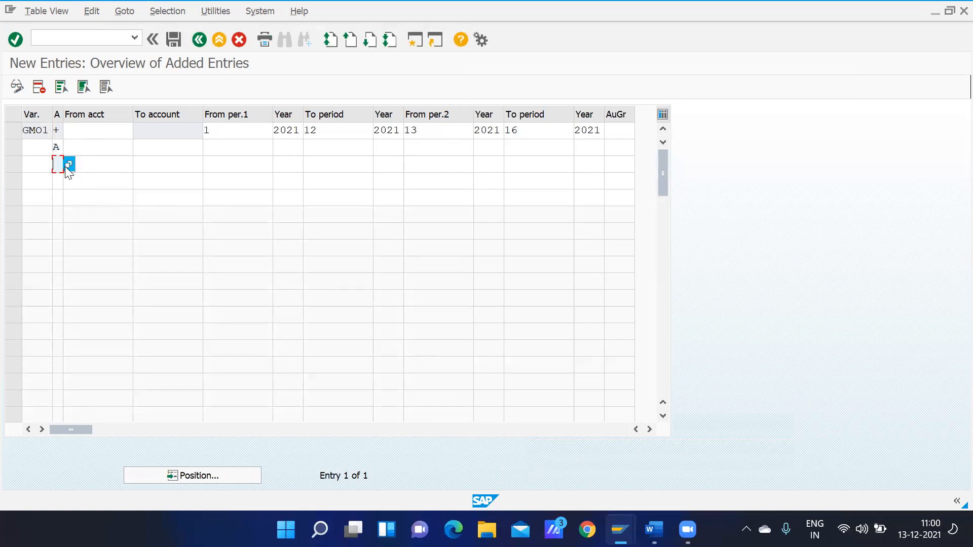
pyautogui.click(69, 164)
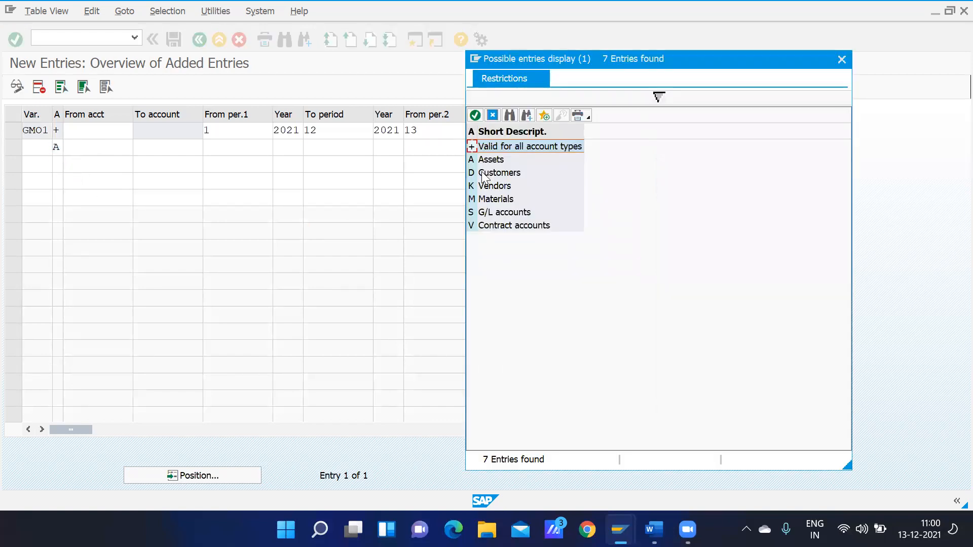
pyautogui.doubleClick(484, 177)
# Step: Enter account types K and M in the two rows below account type D
pyautogui.click(55, 180)
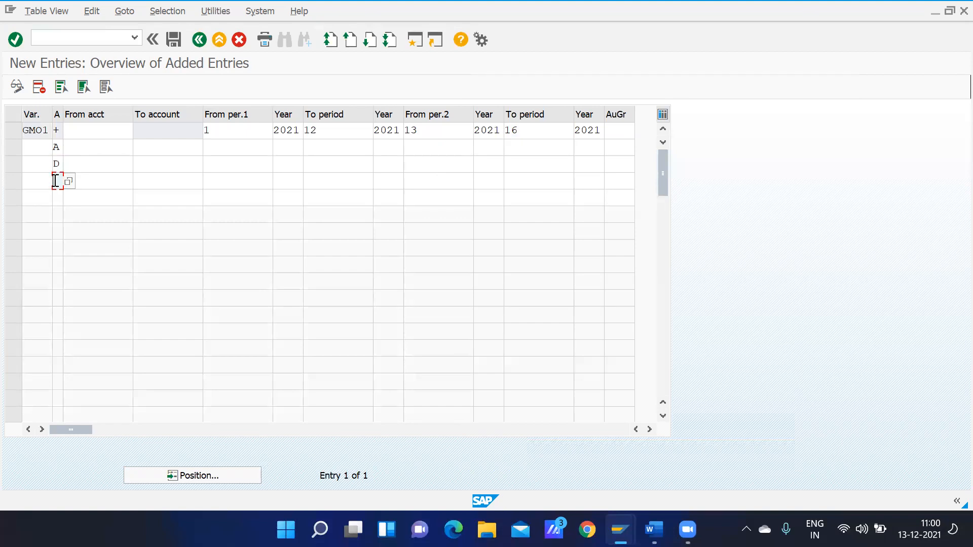
pyautogui.press('BackSpace')
pyautogui.write('K')
pyautogui.press('Down')
pyautogui.write('M')
pyautogui.click(91, 198)
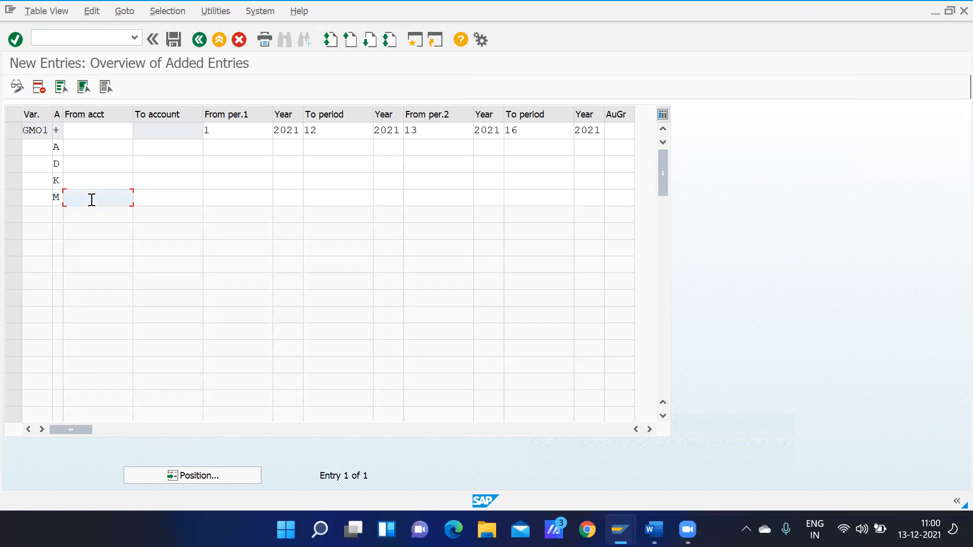
# Step: Set the To account to zzzzzzzzzz for account types A, D, K and M, leaving From account blank
pyautogui.click(93, 147)
pyautogui.click(153, 148)
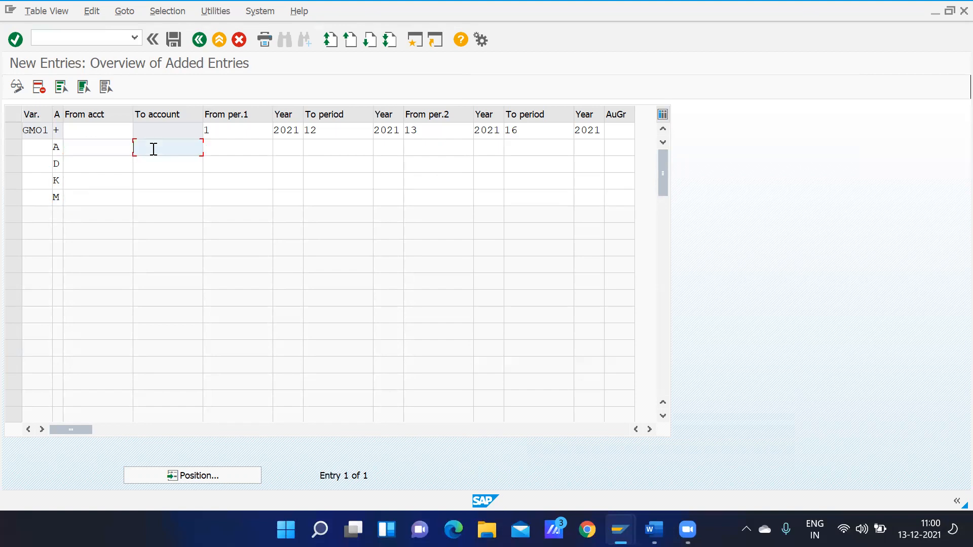
pyautogui.write('zzzzzzzzzz')
pyautogui.click(150, 163)
pyautogui.write('zzzzzzzzzz')
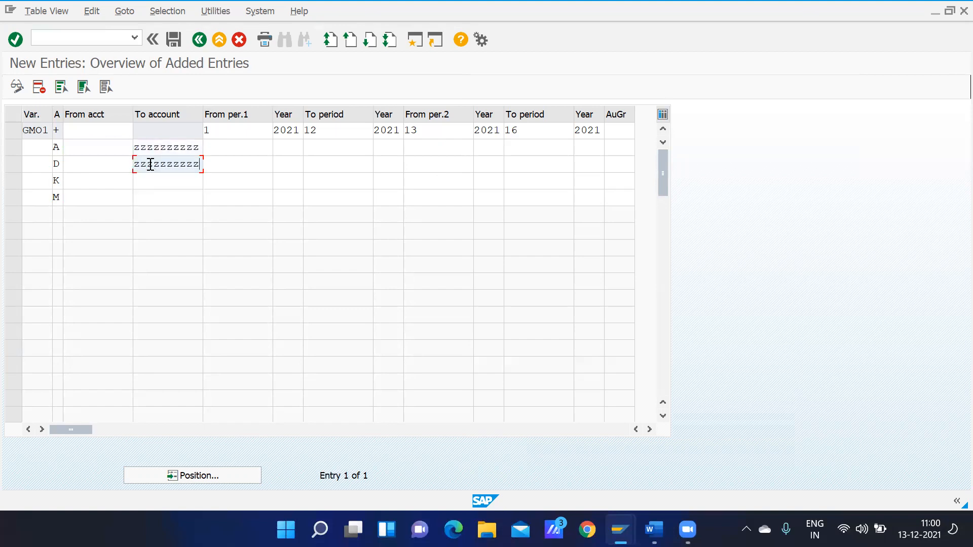
pyautogui.click(150, 181)
pyautogui.write('zzzzzzz')
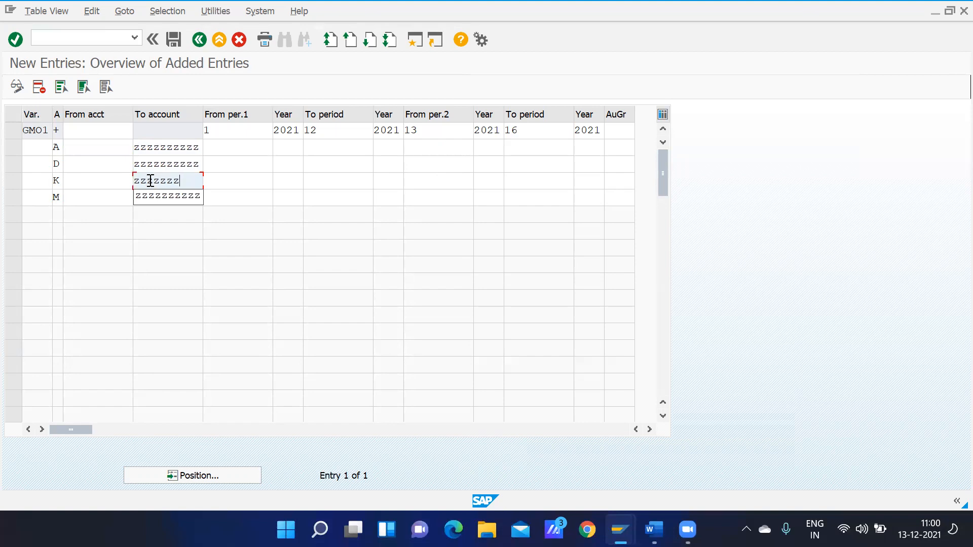
pyautogui.write('zzz')
pyautogui.click(150, 197)
pyautogui.write('zzzzzzzzzz')
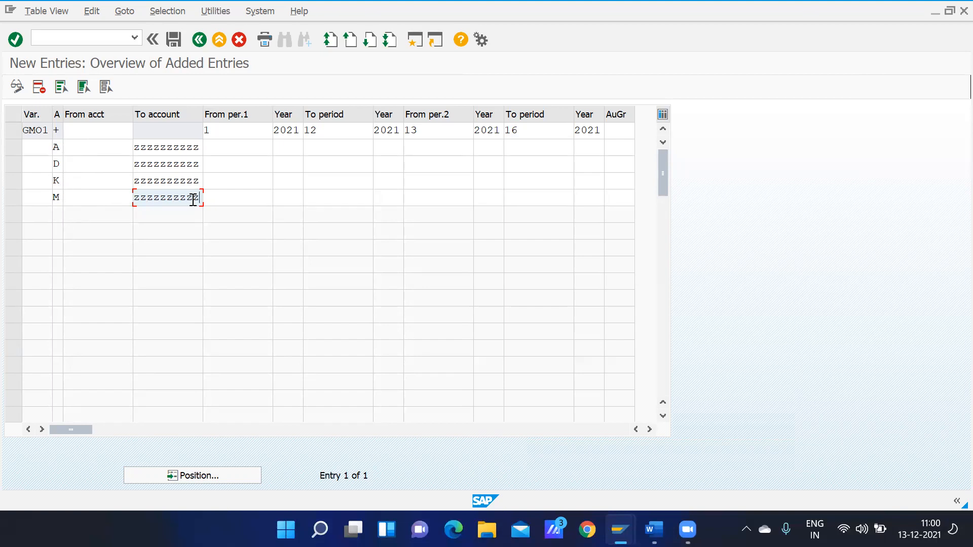
# Step: Set the first interval of account type A from period 10, 2021 to period 12, 2021
pyautogui.click(225, 149)
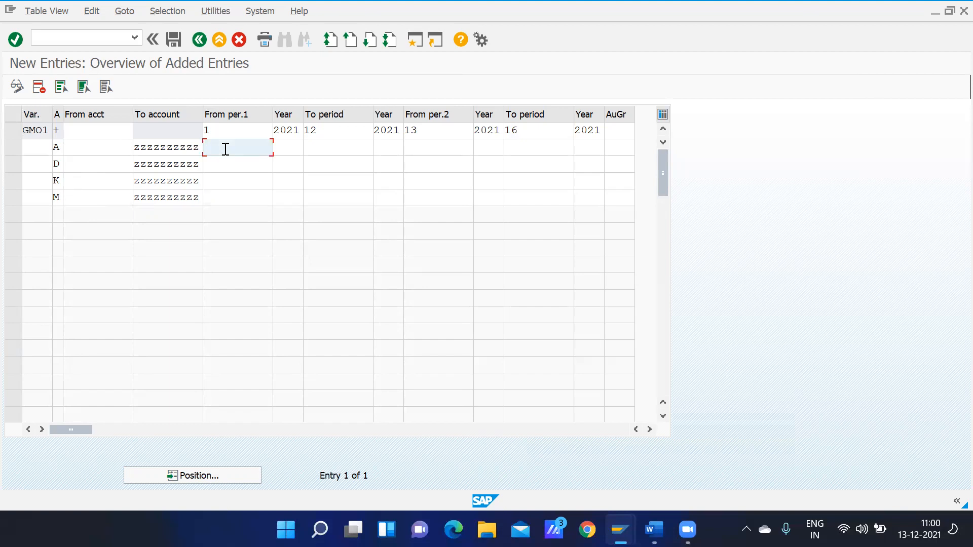
pyautogui.write('12')
pyautogui.press('BackSpace')
pyautogui.write('0')
pyautogui.click(291, 147)
pyautogui.write('2021')
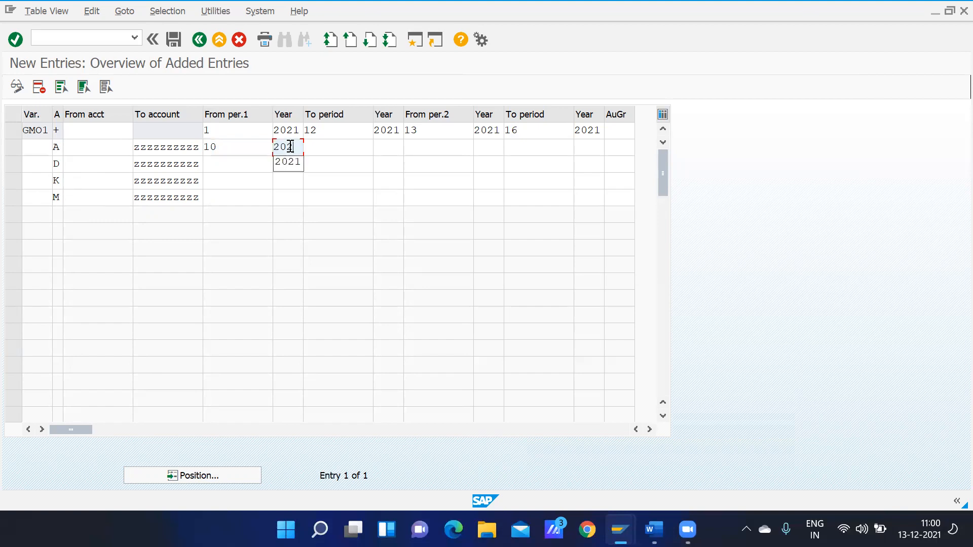
pyautogui.click(328, 152)
pyautogui.write('12')
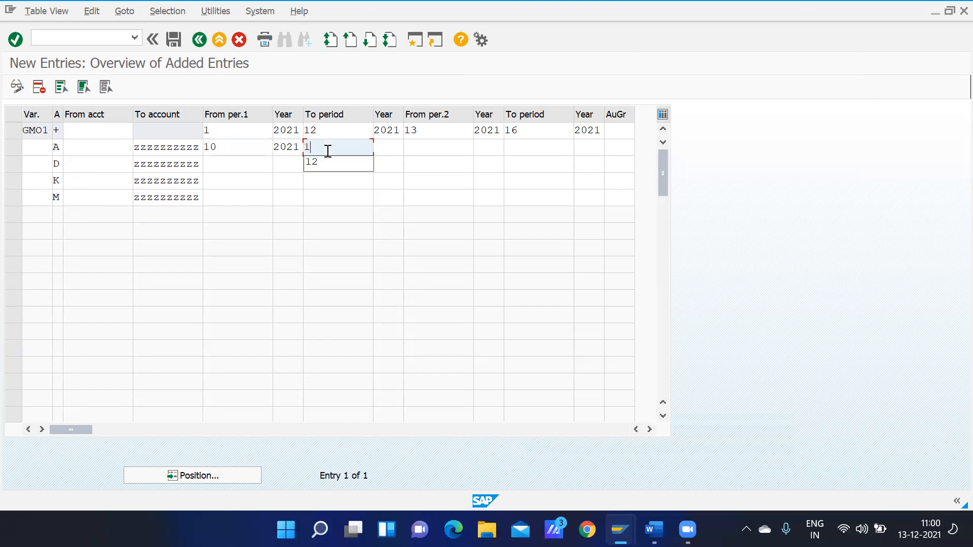
pyautogui.click(392, 149)
pyautogui.write('2021')
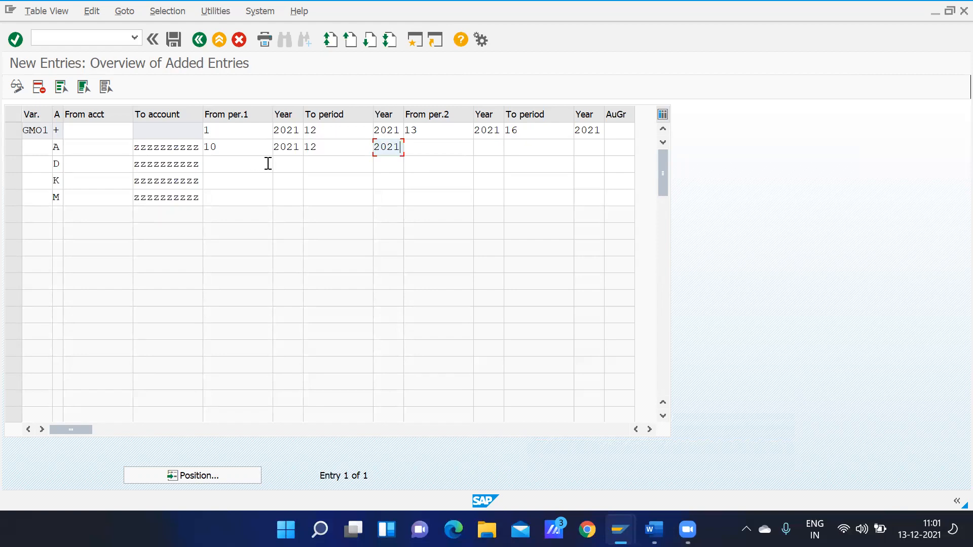
# Step: Copy the + row's period intervals, 1 to 12 and 13 to 16 of 2021, into the rows for account types D, K and M
pyautogui.click(226, 166)
pyautogui.click(223, 131)
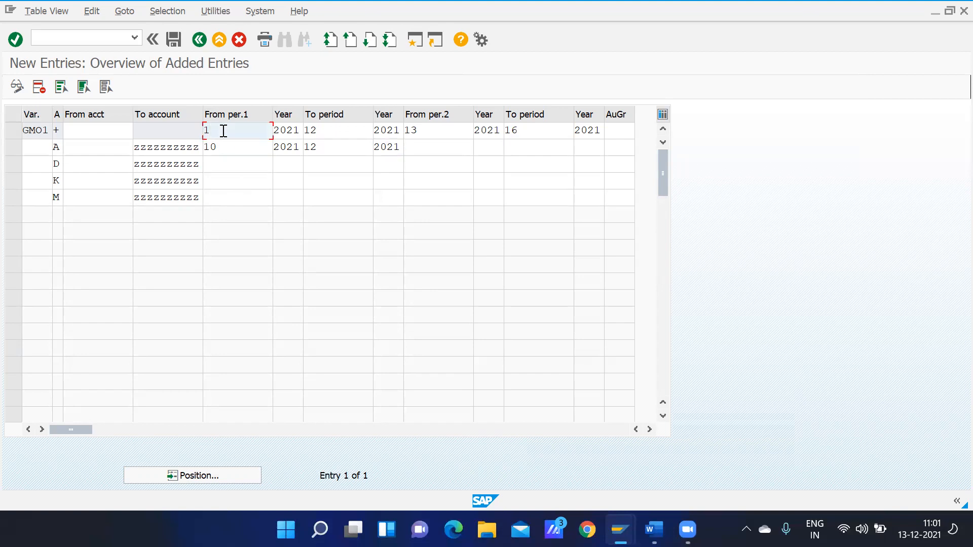
pyautogui.moveTo(204, 128); pyautogui.dragTo(601, 140)
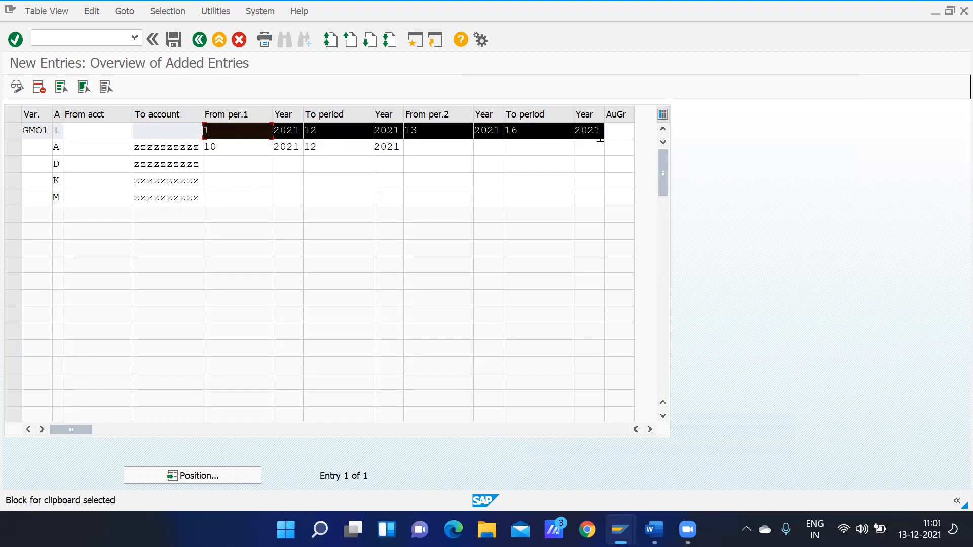
pyautogui.hotkey('ctrl', 'c')
pyautogui.click(239, 165)
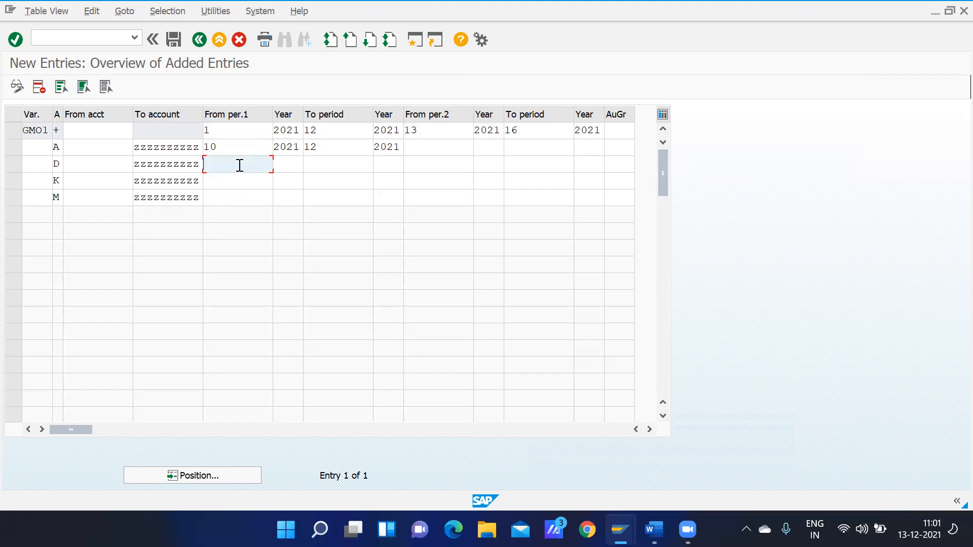
pyautogui.hotkey('ctrl', 'v')
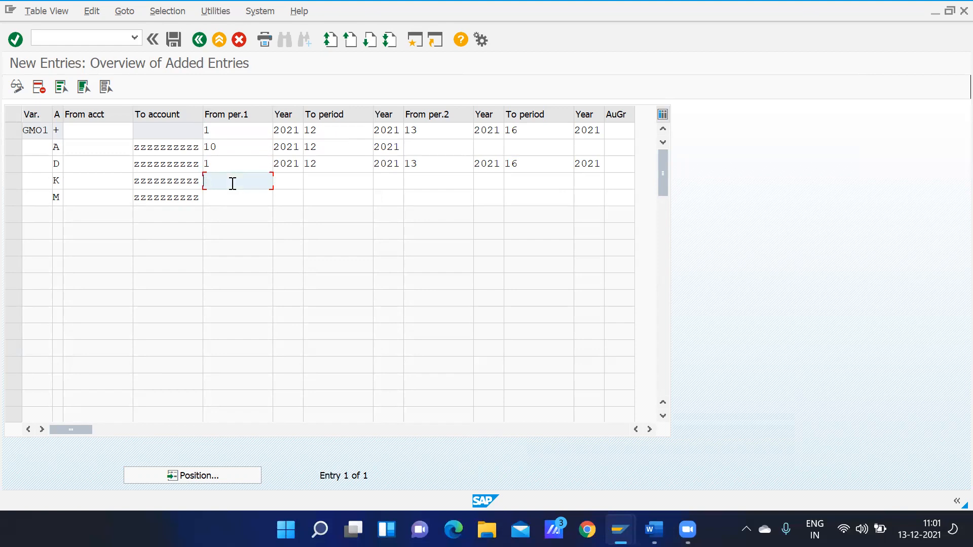
pyautogui.hotkey('ctrl', 'v')
pyautogui.click(228, 198)
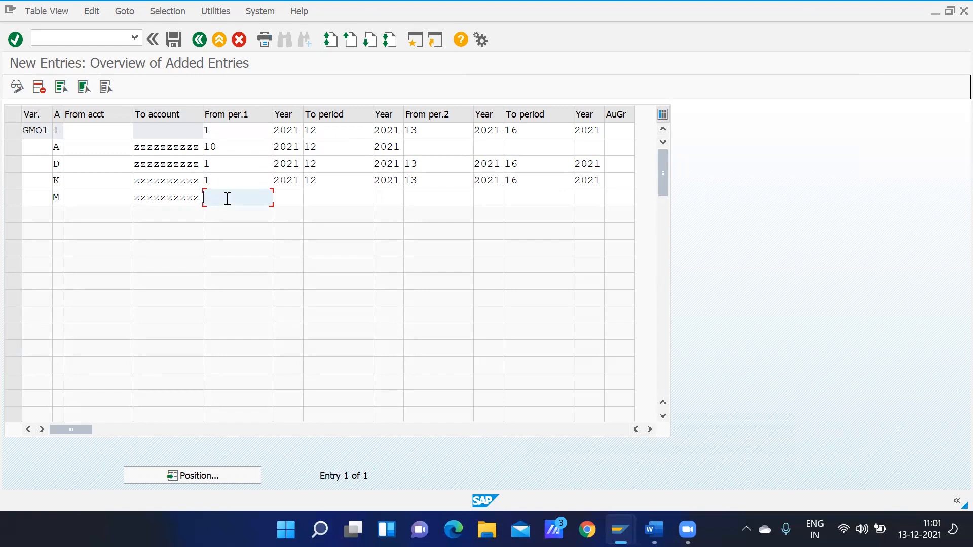
pyautogui.hotkey('ctrl', 'v')
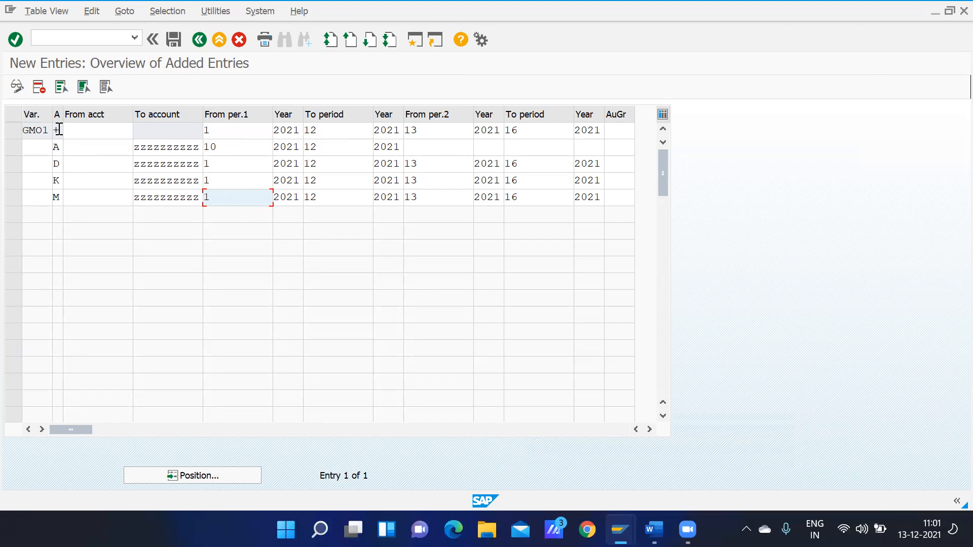
# Step: Assign variant GMO1 to the rows for account types A, D, K and M and validate the entries
pyautogui.click(30, 152)
pyautogui.write('gm')
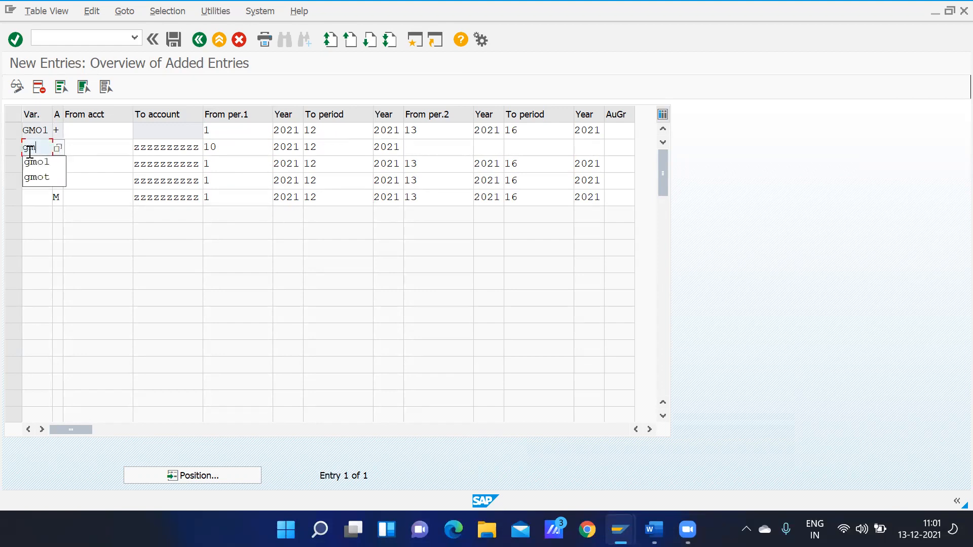
pyautogui.press('Down')
pyautogui.press('Return')
pyautogui.hotkey('shift', 'Left')
pyautogui.hotkey('shift', 'Left')
pyautogui.hotkey('shift', 'Left')
pyautogui.hotkey('shift', 'Left')
pyautogui.hotkey('ctrl', 'c')
pyautogui.press('Down')
pyautogui.hotkey('ctrl', 'v')
pyautogui.press('Down')
pyautogui.hotkey('ctrl', 'v')
pyautogui.press('Down')
pyautogui.hotkey('ctrl', 'v')
pyautogui.press('Return')
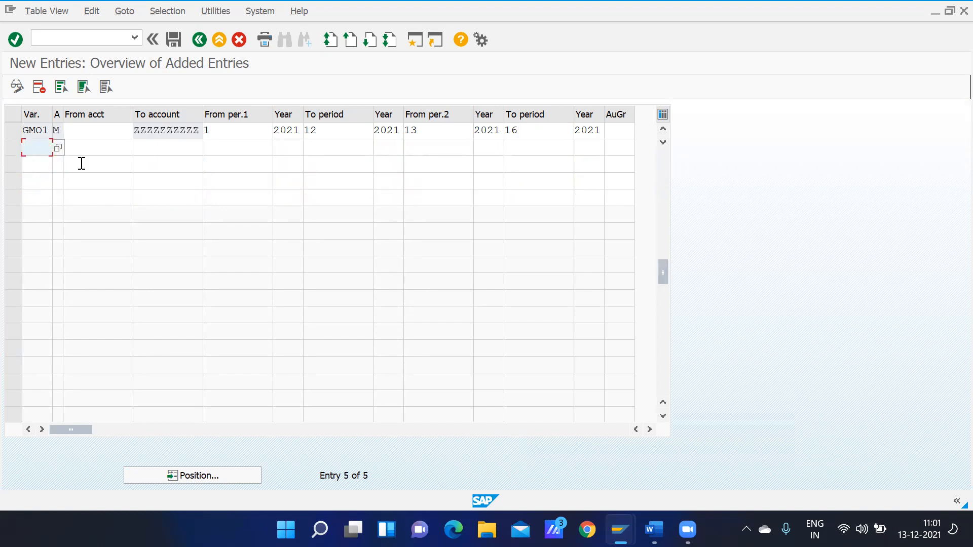
# Step: Delete the GMO1 entry for account type + from the new entries
pyautogui.click(664, 158)
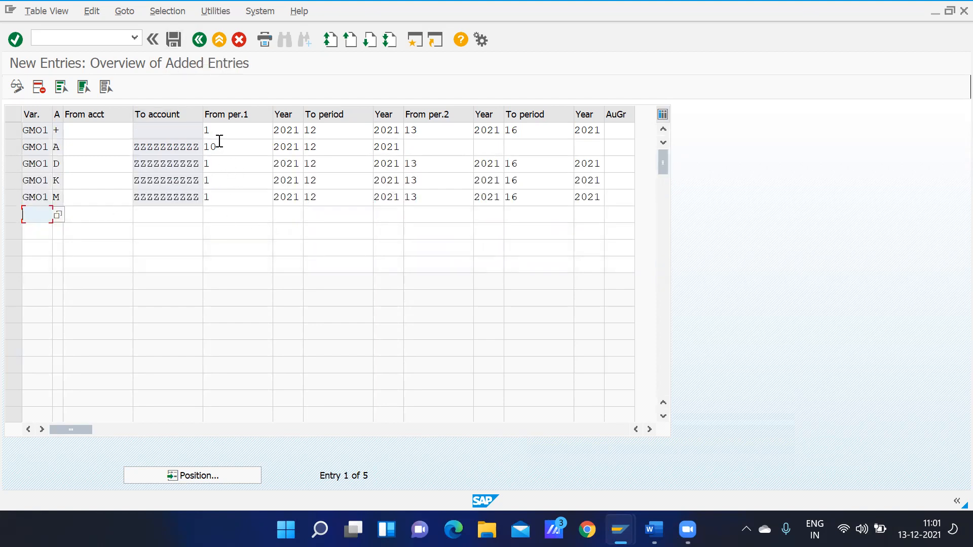
pyautogui.click(19, 129)
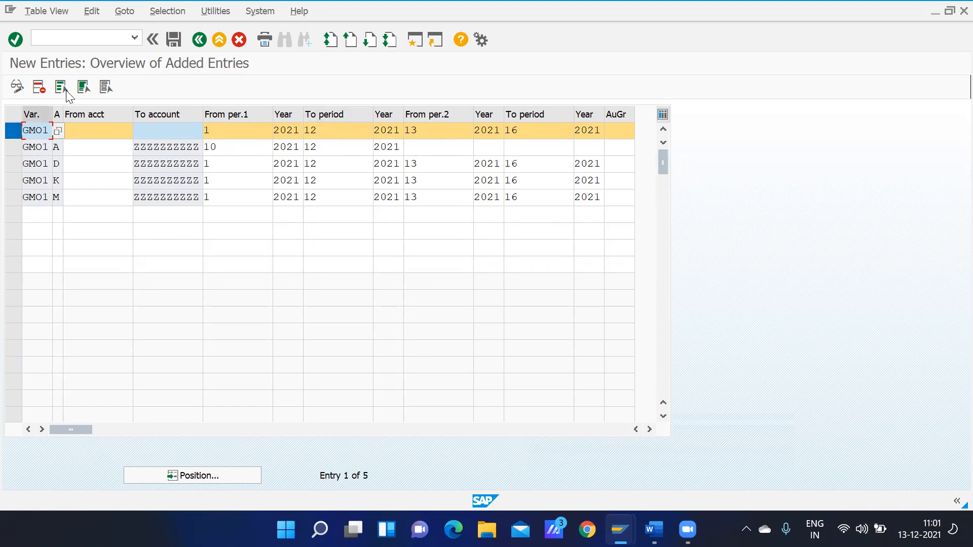
pyautogui.click(39, 87)
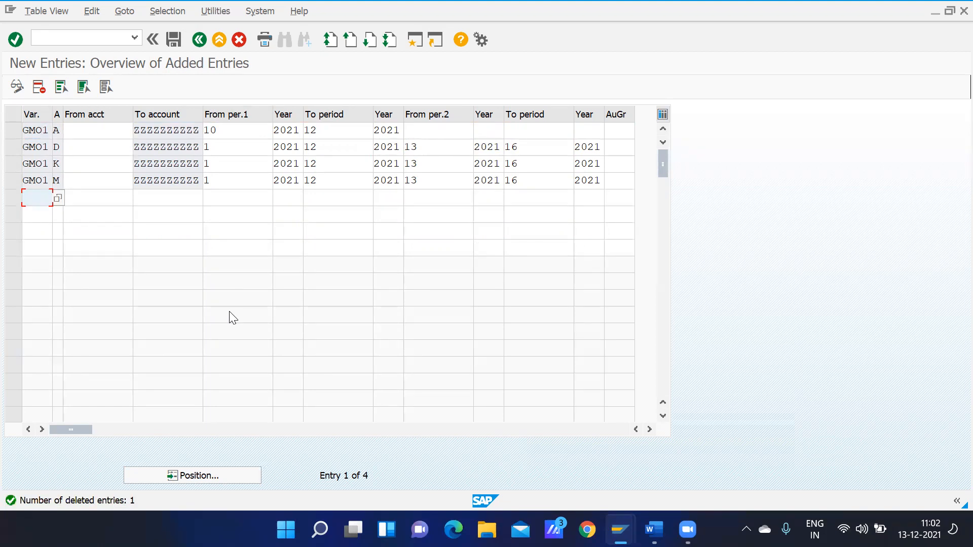
# Step: Set the second interval of account type A from period 13, 2021 to period 16, 2021
pyautogui.click(422, 130)
pyautogui.write('13')
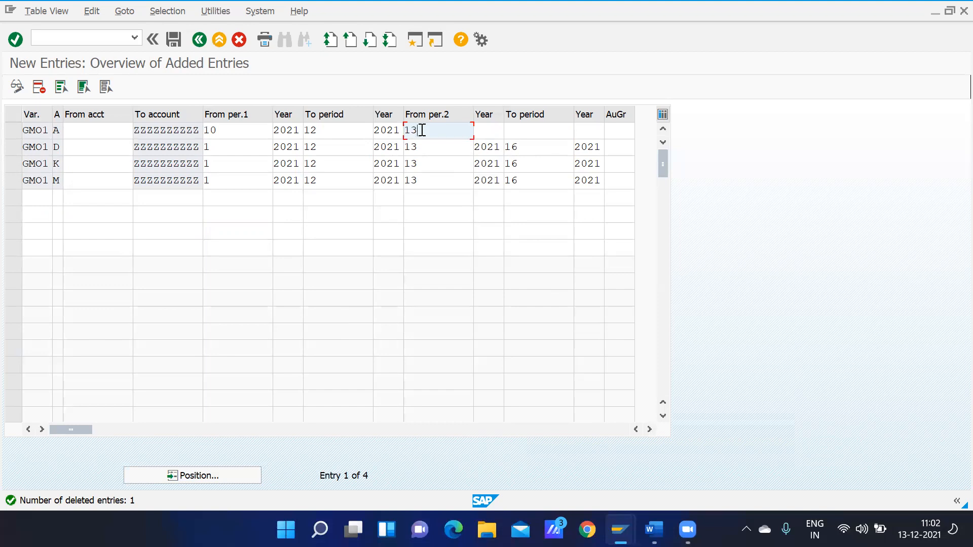
pyautogui.click(483, 131)
pyautogui.write('2021')
pyautogui.click(525, 129)
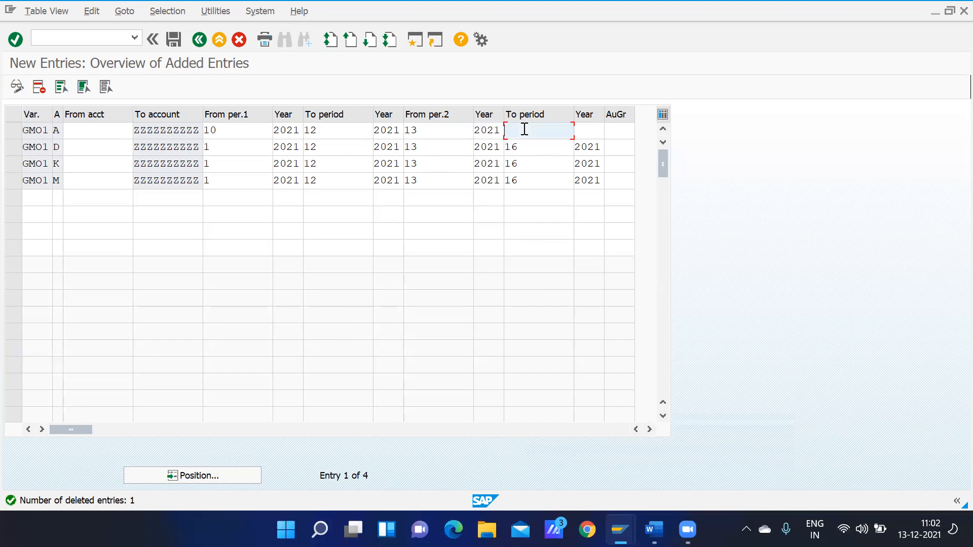
pyautogui.write('16')
pyautogui.click(593, 130)
pyautogui.write('2021')
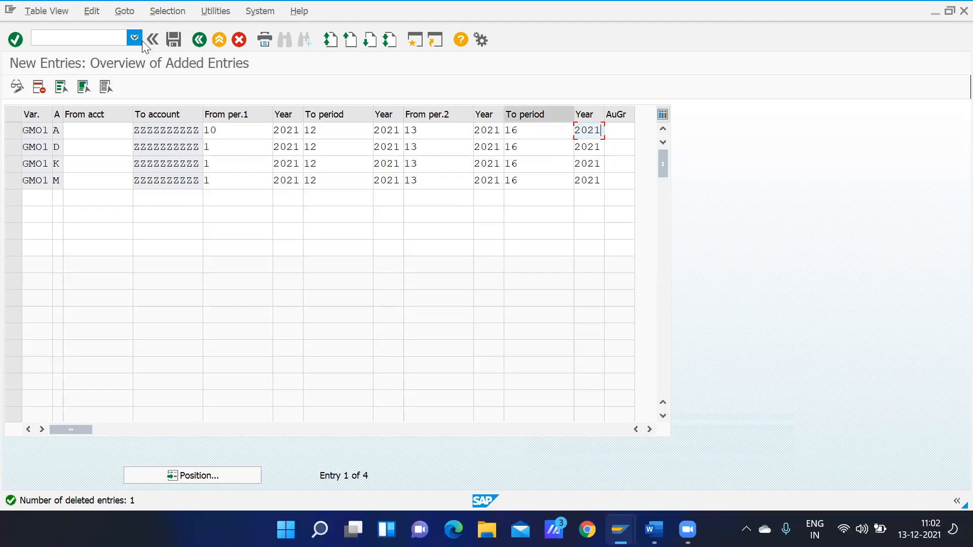
# Step: Save the posting period entries and go back through the IMG structure to the Customizing: Execute Project screen
pyautogui.click(178, 42)
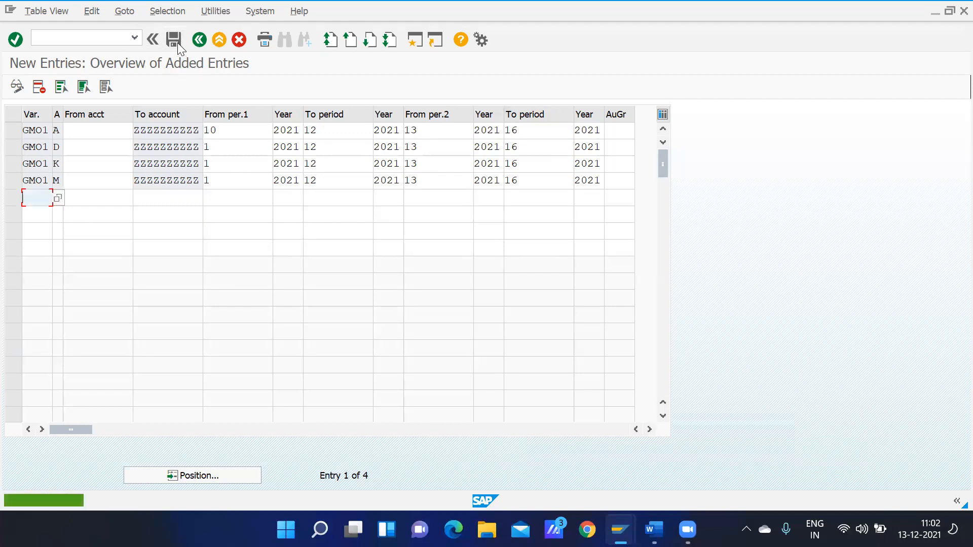
pyautogui.click(200, 41)
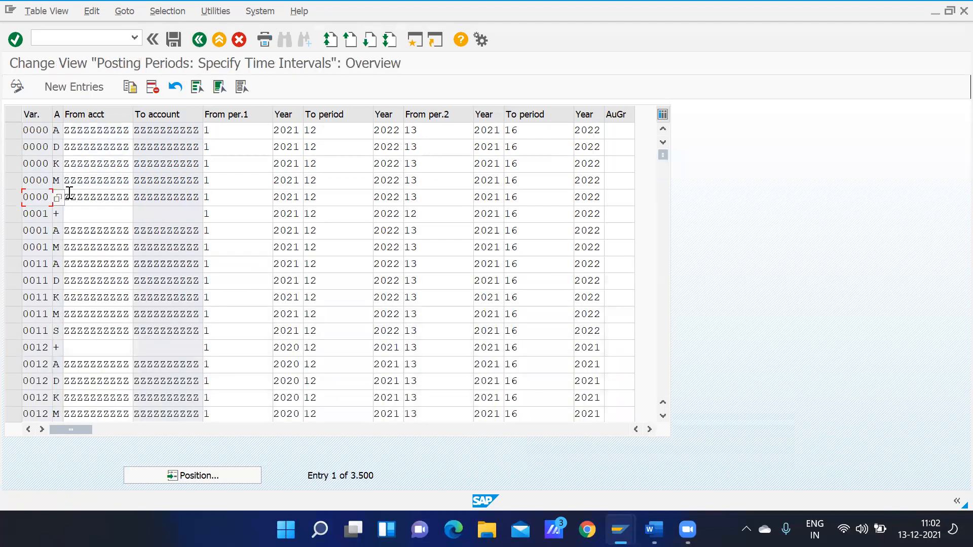
pyautogui.click(200, 40)
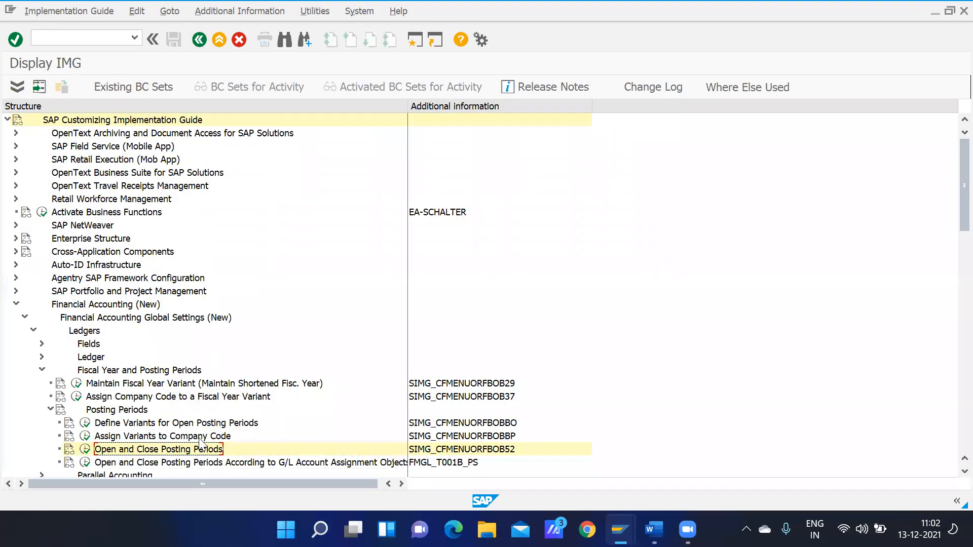
pyautogui.click(191, 424)
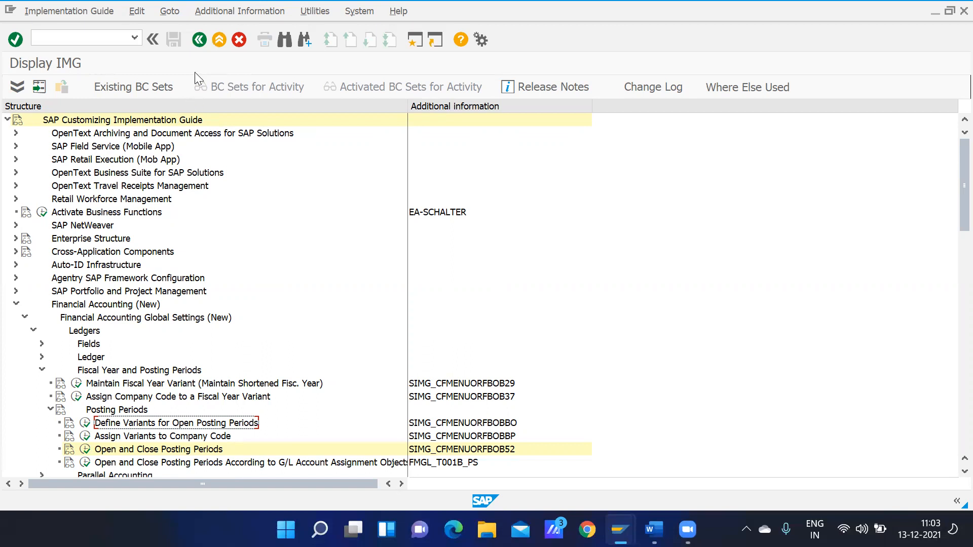
pyautogui.click(200, 40)
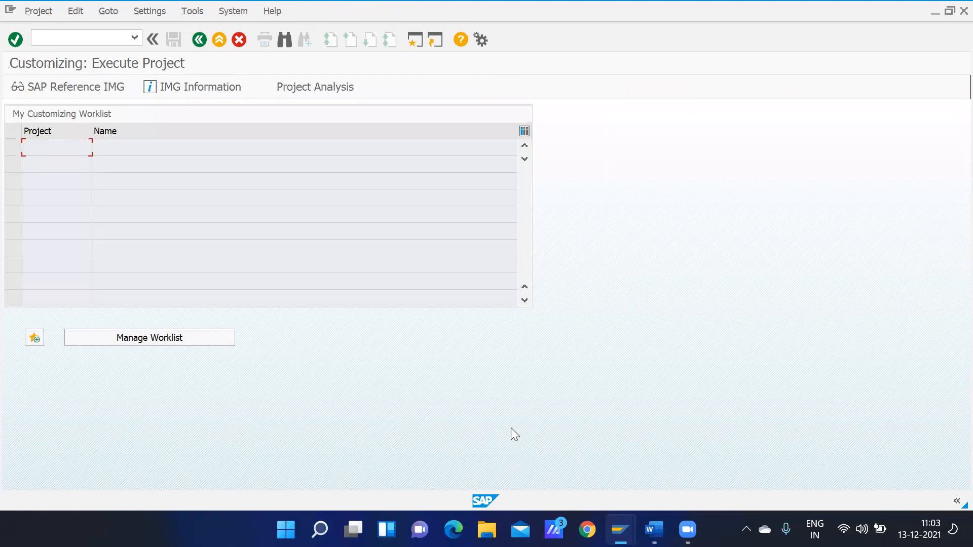